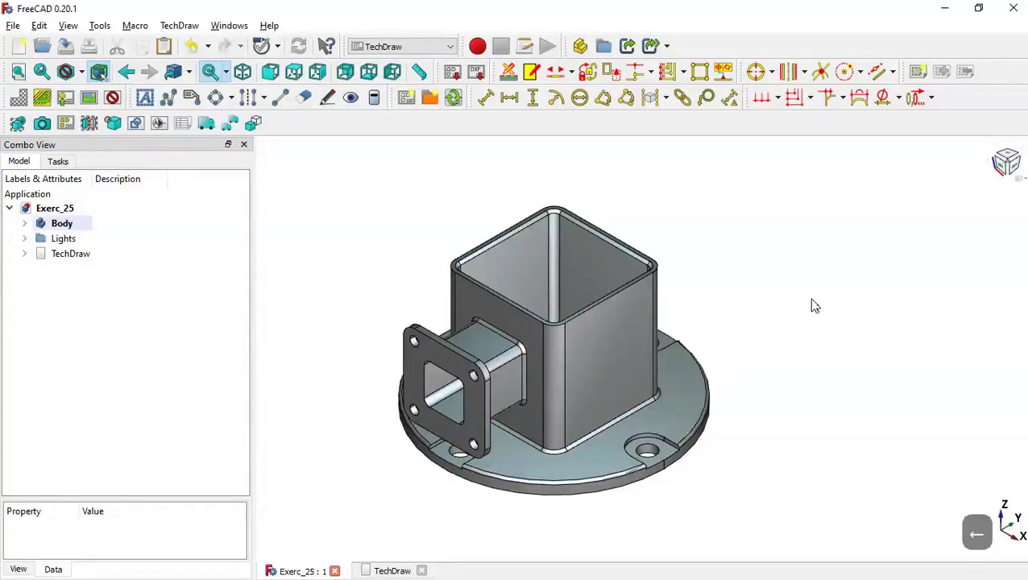
# Orbit the finished bracket model, then view the whole 3D Exercise 25 reference sheet.
pyautogui.moveTo(746, 236); pyautogui.dragTo(820, 209, button='middle')
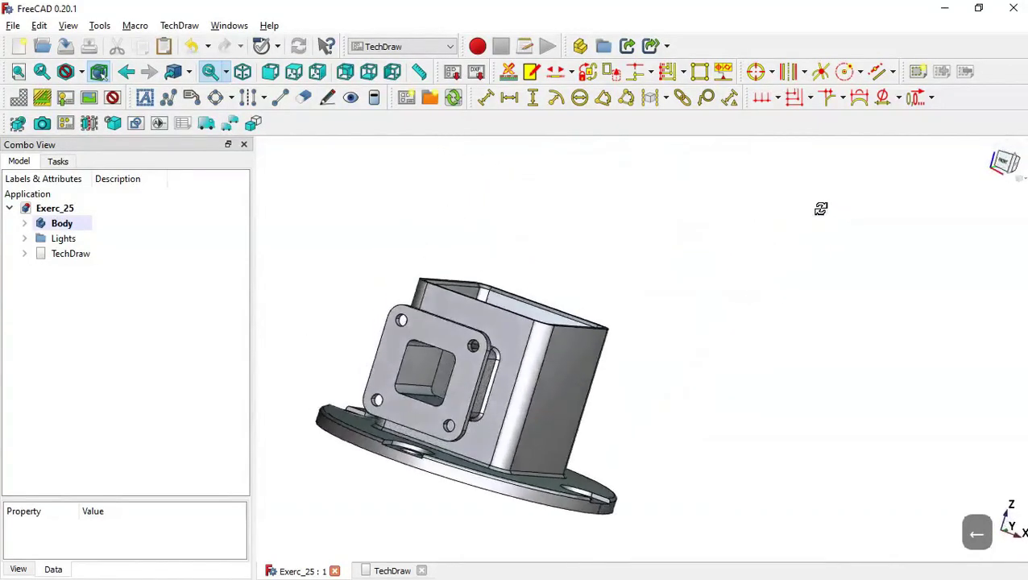
pyautogui.moveTo(649, 443); pyautogui.dragTo(548, 507, button='middle')
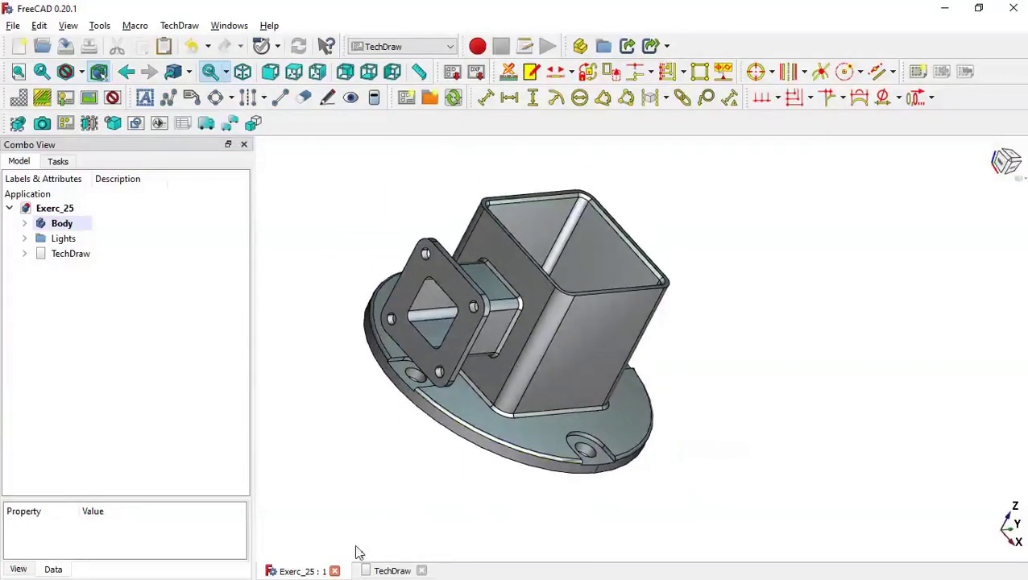
pyautogui.click(392, 571)
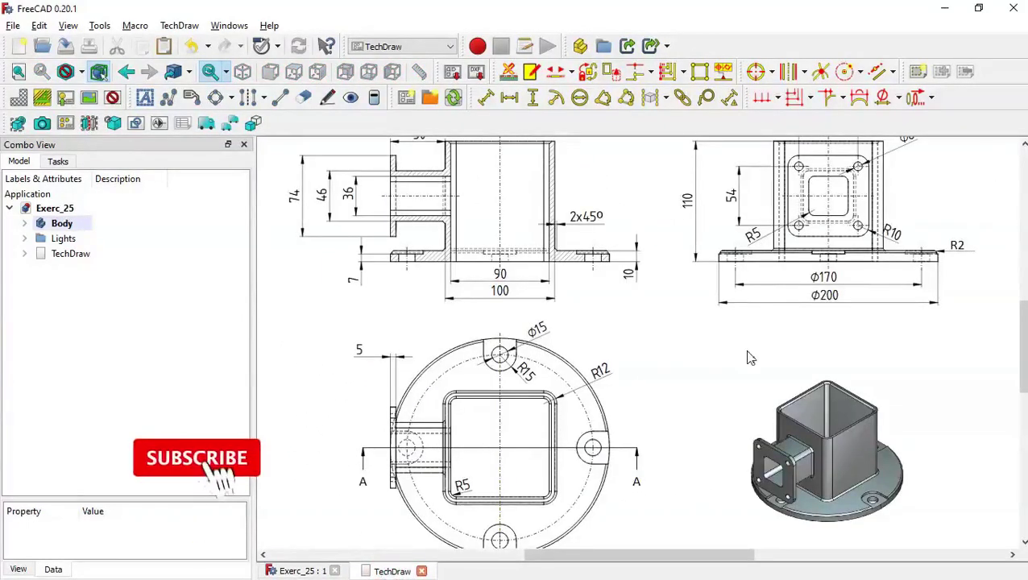
pyautogui.scroll(2, 747, 358)
pyautogui.scroll(-2, 748, 358)
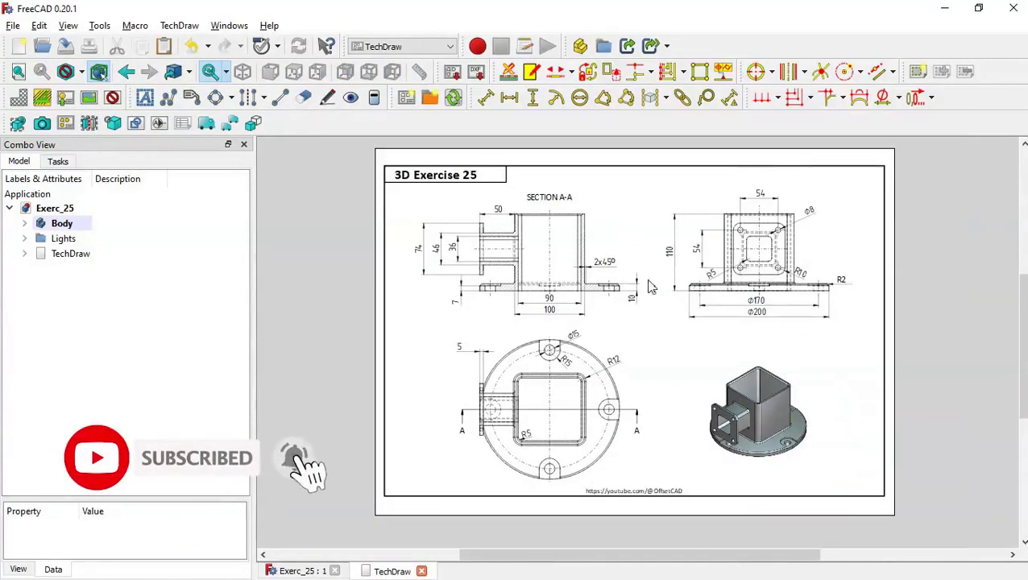
# Start a new document, Unnamed1, in the Part Design workbench.
pyautogui.click(21, 48)
pyautogui.click(424, 47)
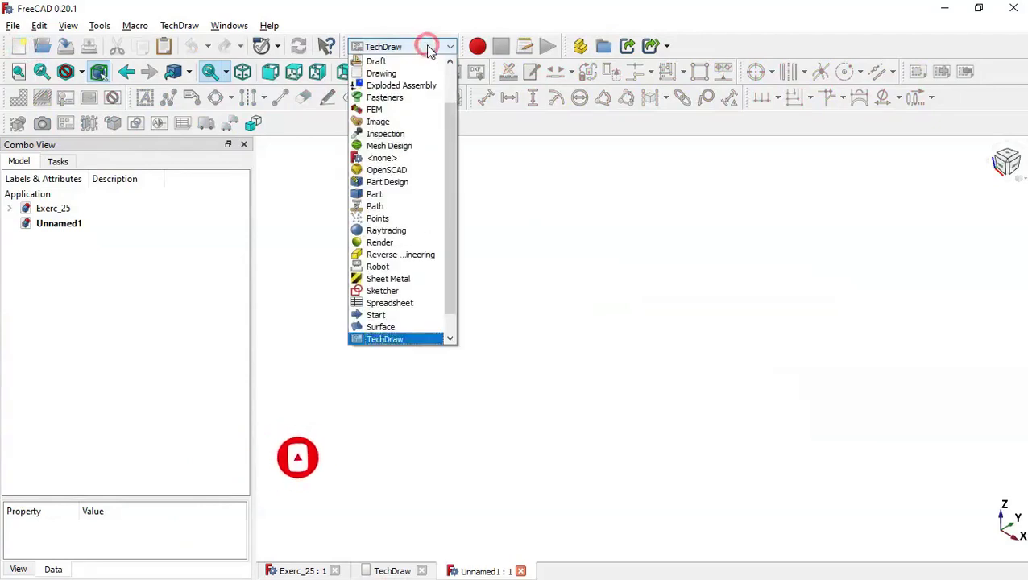
pyautogui.click(419, 183)
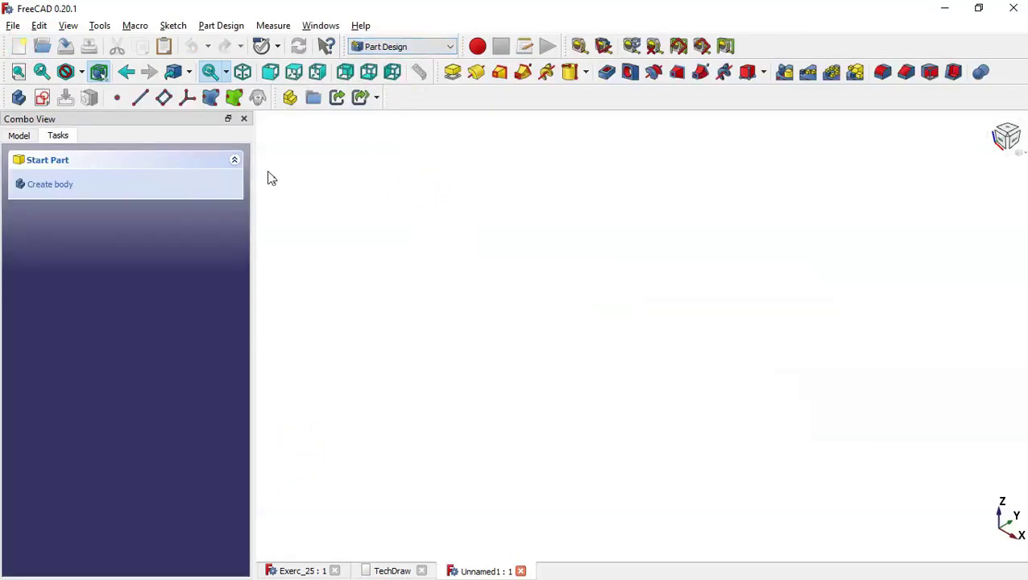
# Create a body and add a default additive cylinder of 10 mm radius and height.
pyautogui.click(50, 184)
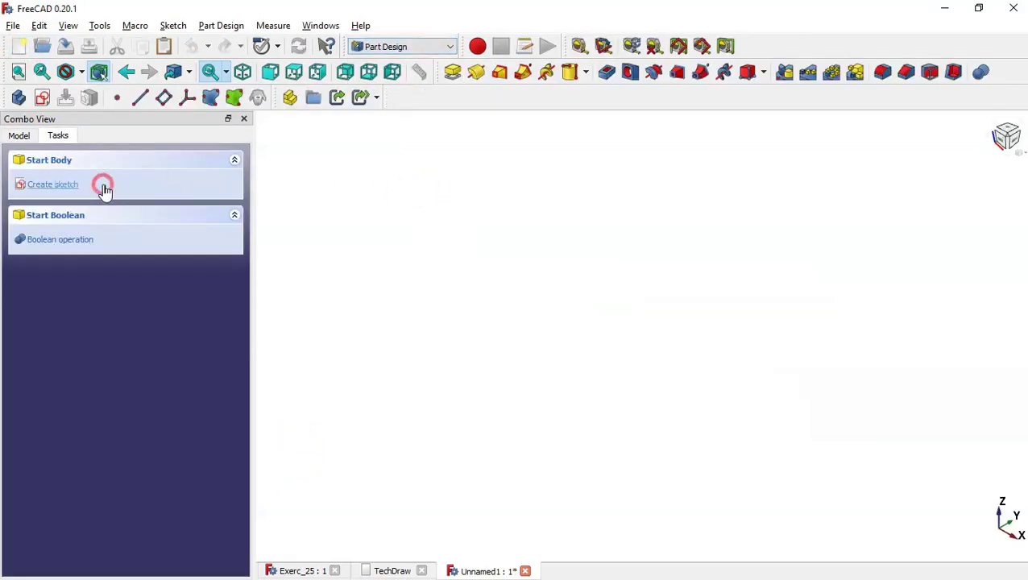
pyautogui.click(589, 76)
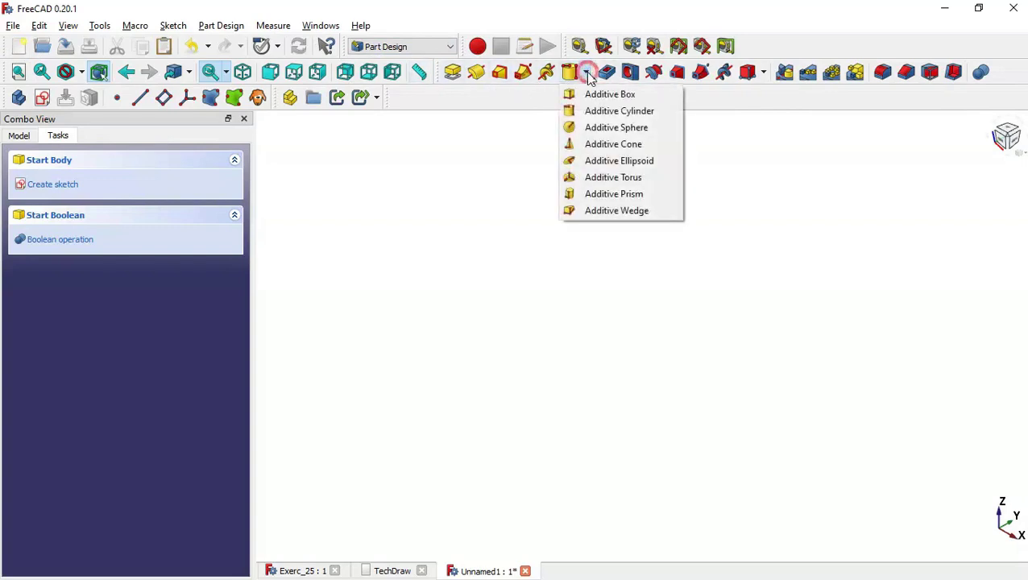
pyautogui.click(649, 119)
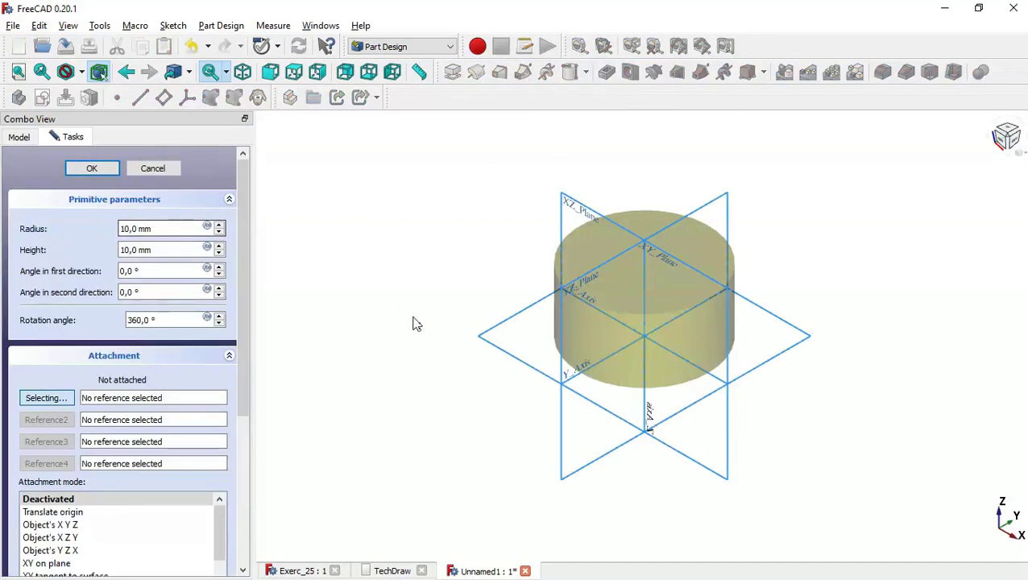
pyautogui.click(389, 572)
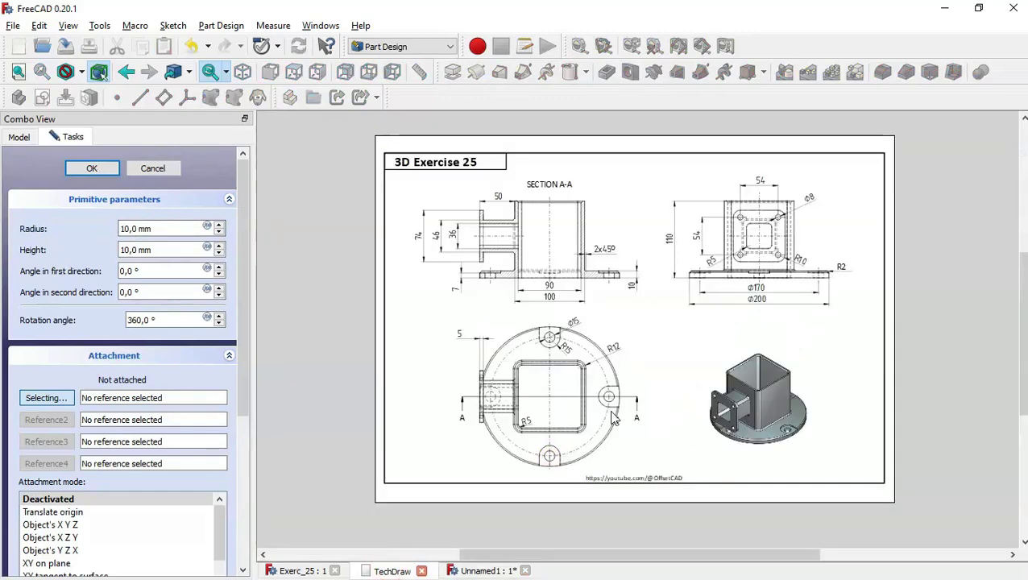
pyautogui.scroll(1, 611, 418)
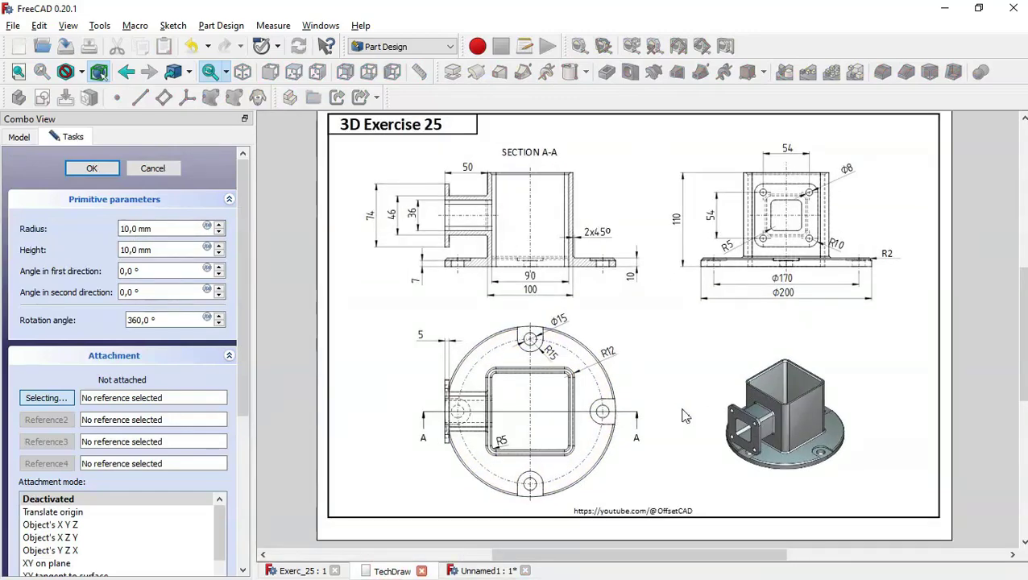
pyautogui.scroll(1, 683, 415)
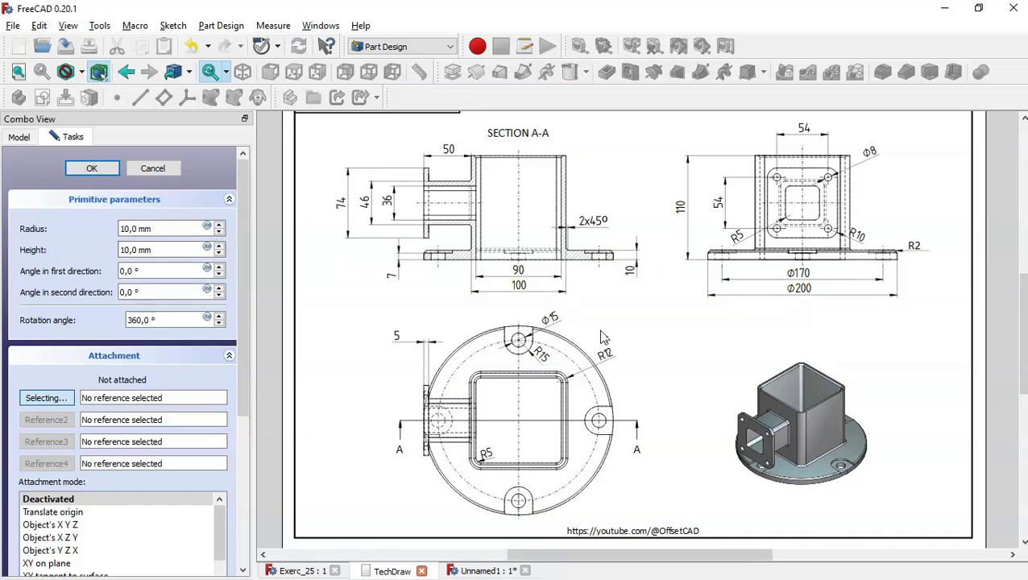
pyautogui.click(487, 570)
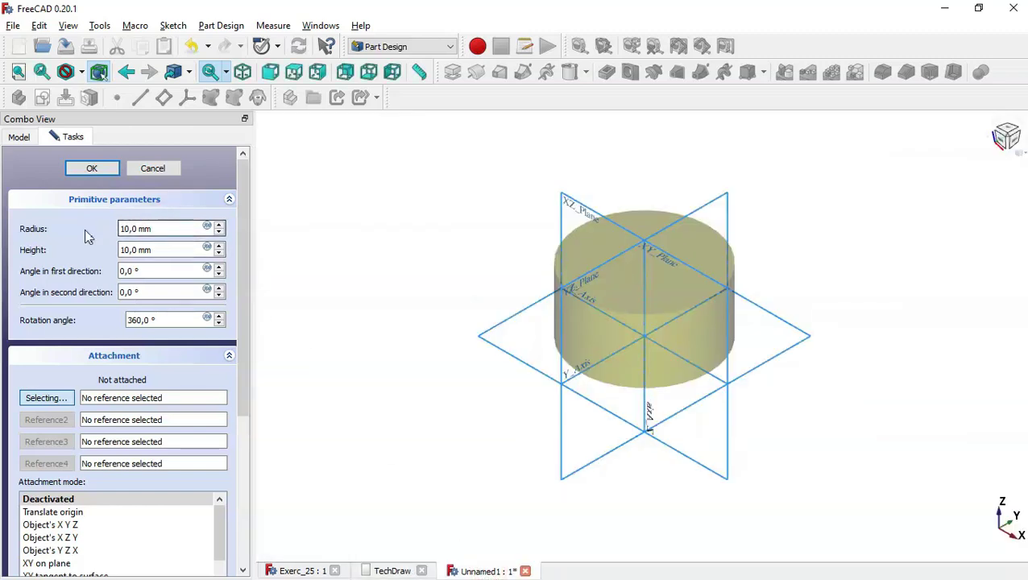
# Change the cylinder radius to 100 mm, making a 10 mm-high disc, and return to the drawing sheet.
pyautogui.click(143, 229)
pyautogui.moveTo(160, 229); pyautogui.dragTo(107, 230)
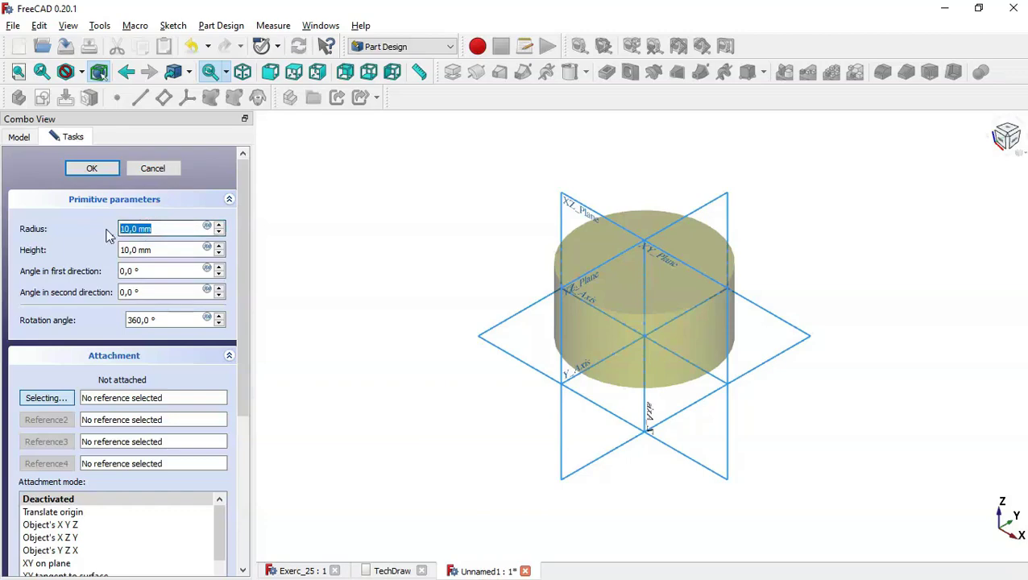
pyautogui.write('100')
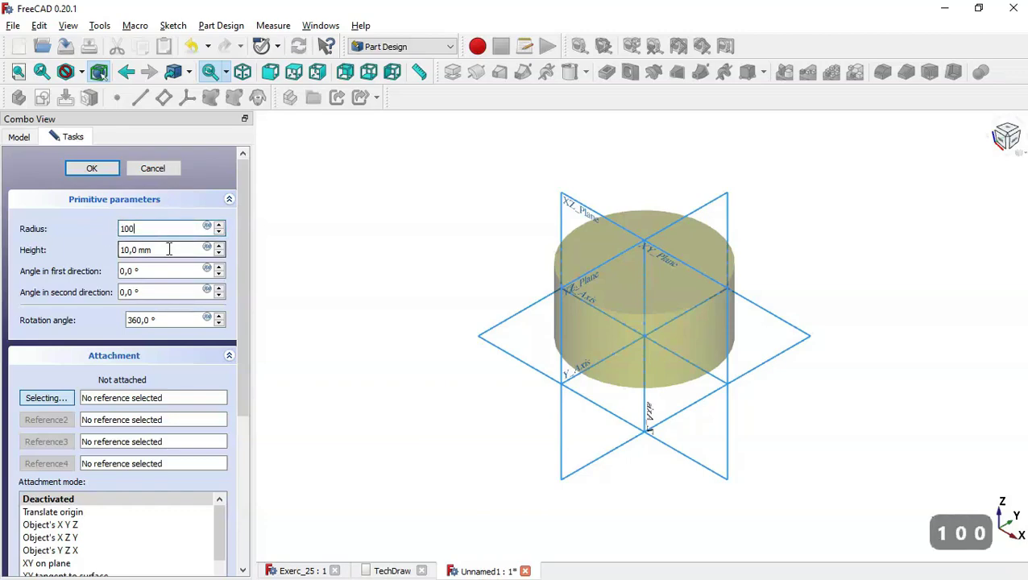
pyautogui.click(87, 168)
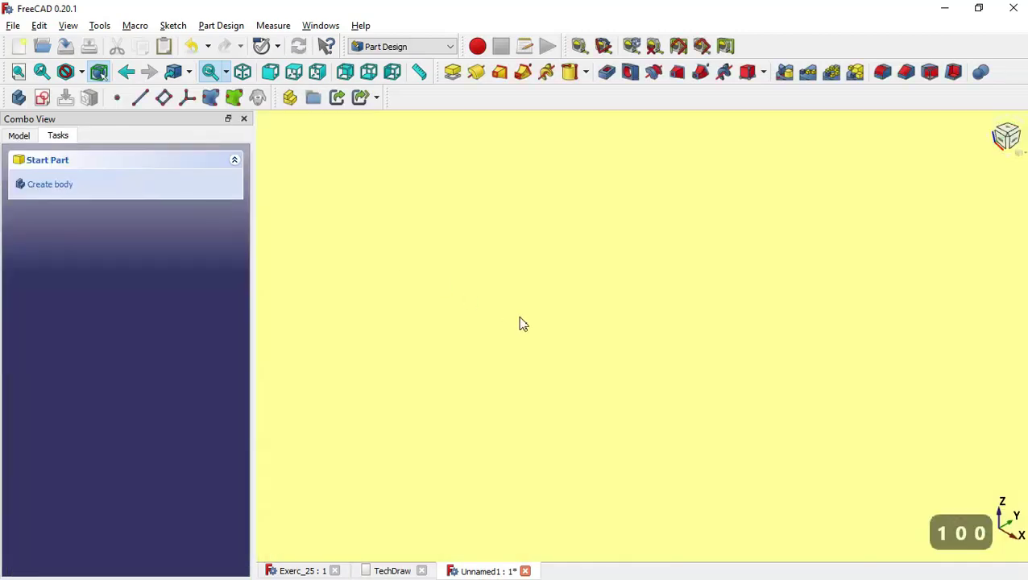
pyautogui.press('Home')
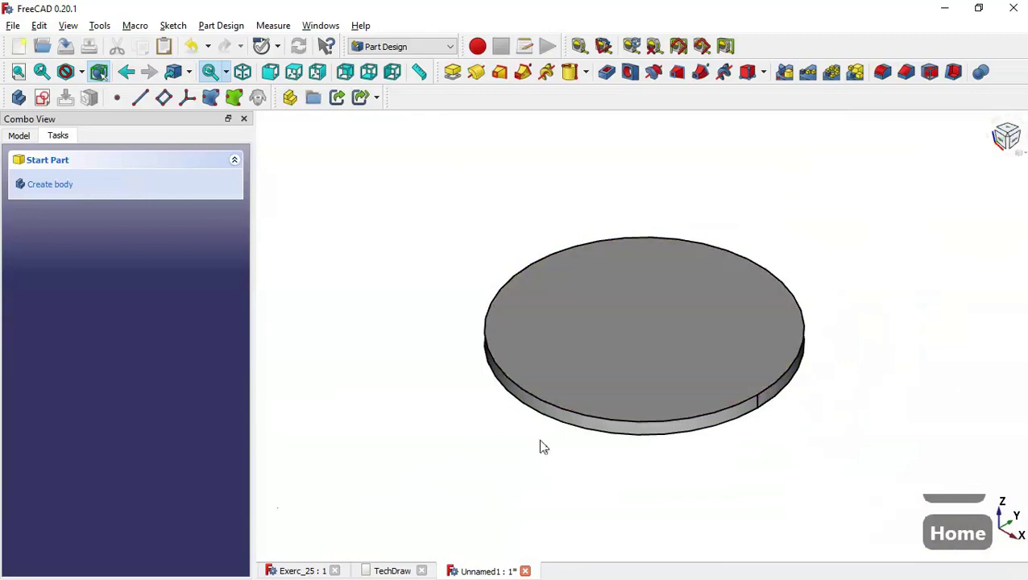
pyautogui.click(393, 571)
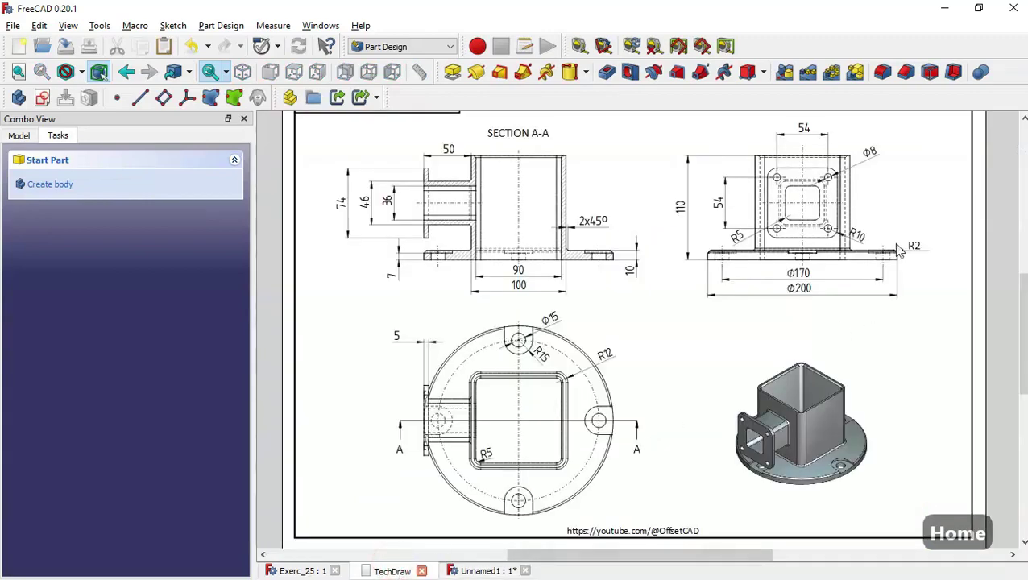
pyautogui.scroll(5, 931, 249)
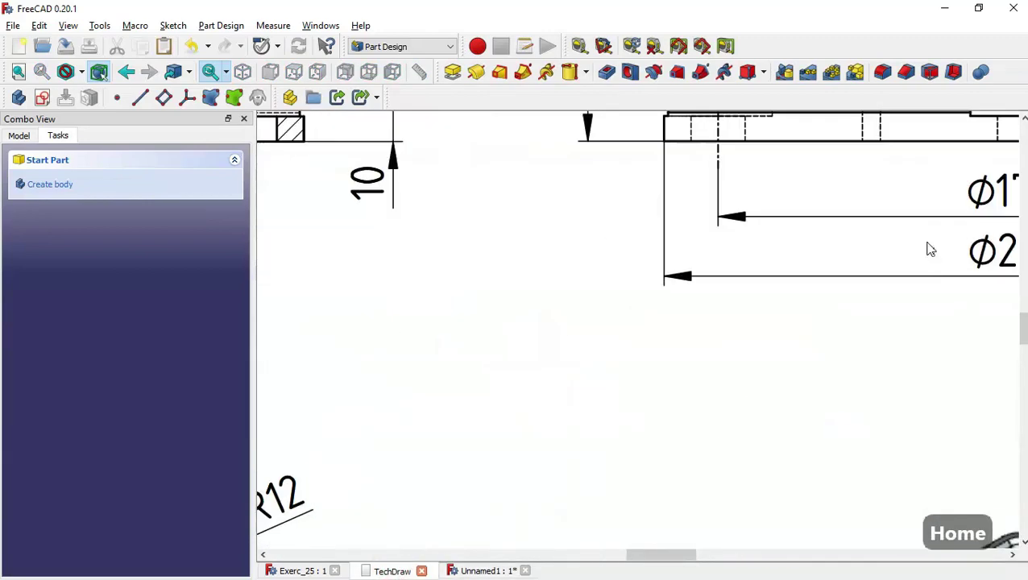
pyautogui.moveTo(952, 360); pyautogui.dragTo(535, 525, button='middle')
pyautogui.click(948, 367)
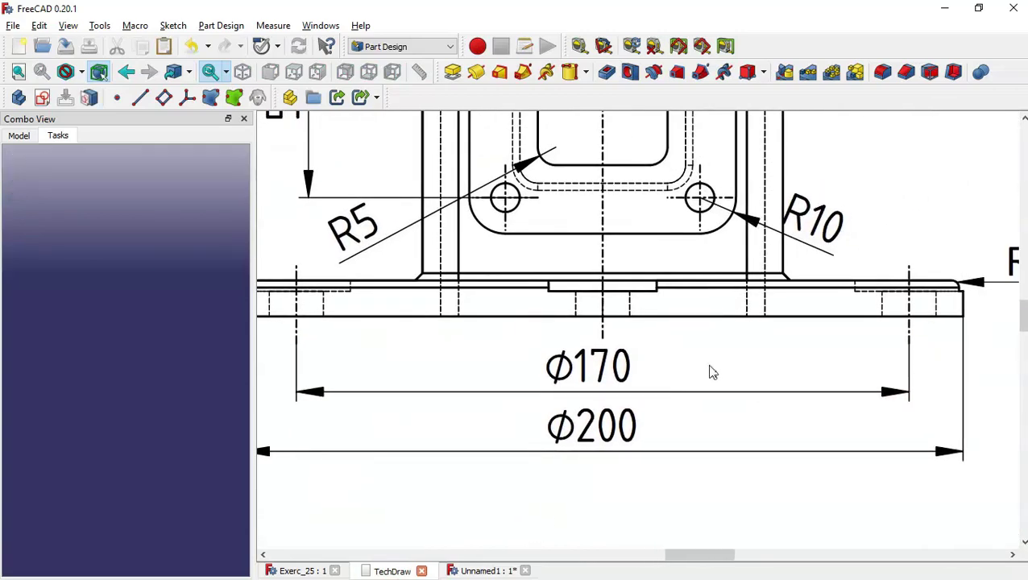
pyautogui.moveTo(987, 479); pyautogui.dragTo(763, 491, button='middle')
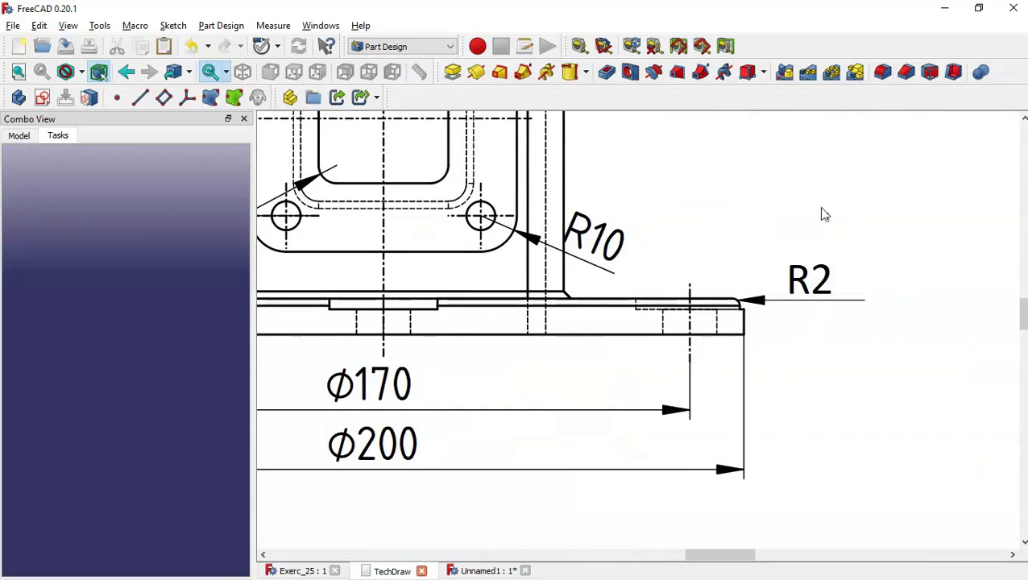
pyautogui.scroll(-5, 843, 248)
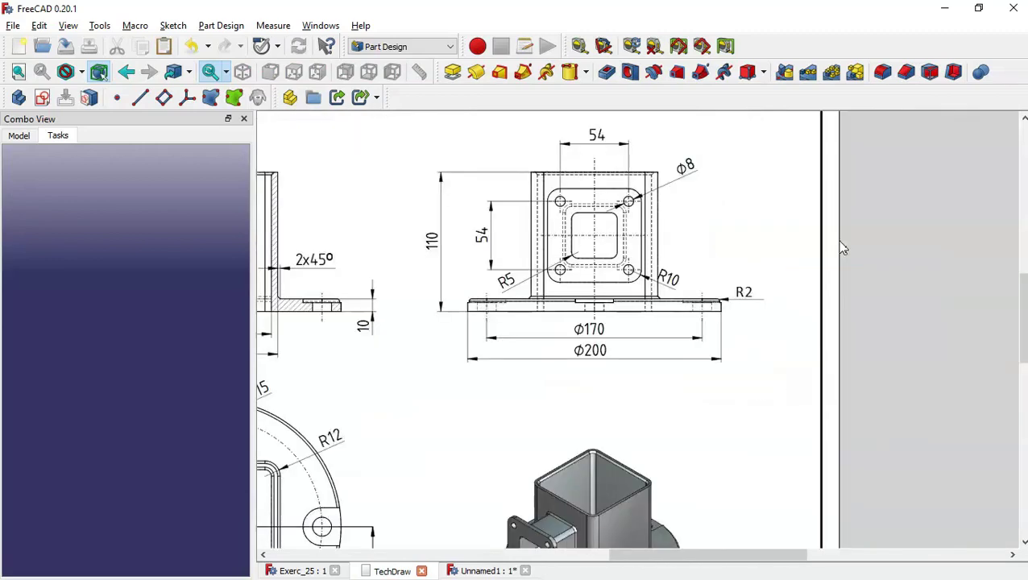
pyautogui.moveTo(563, 360); pyautogui.dragTo(847, 195, button='middle')
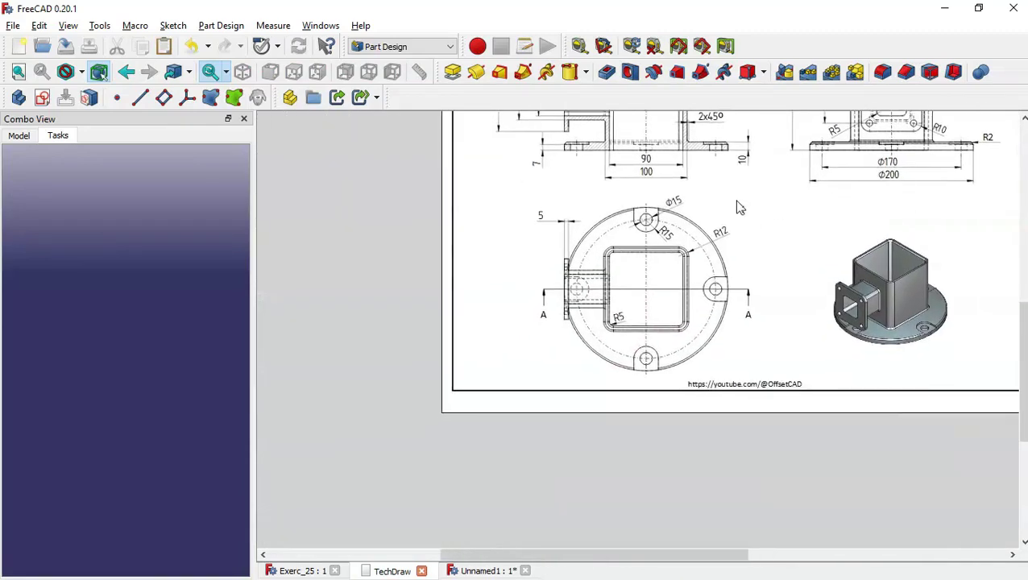
pyautogui.scroll(2, 739, 208)
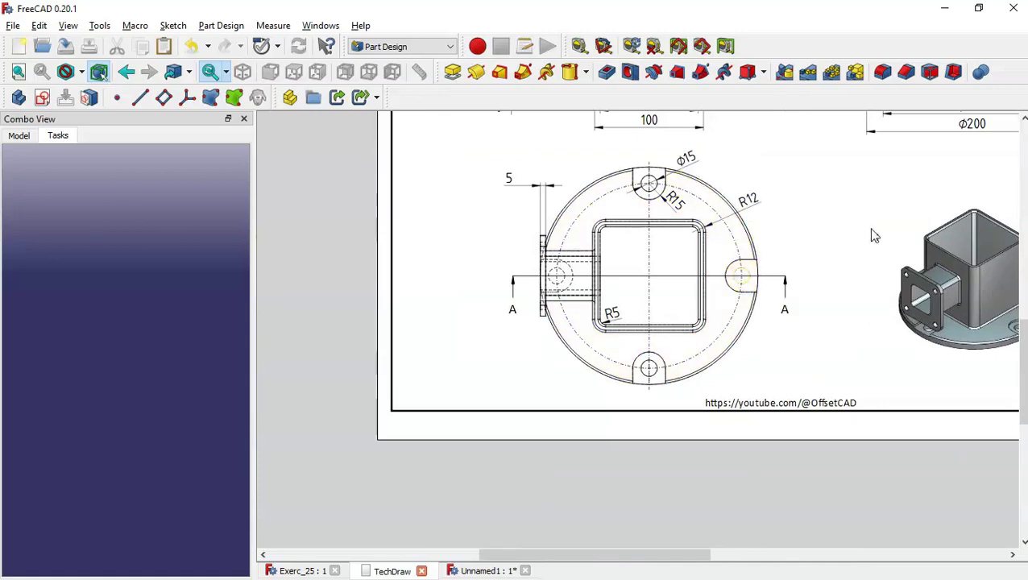
pyautogui.moveTo(874, 236); pyautogui.dragTo(729, 336, button='middle')
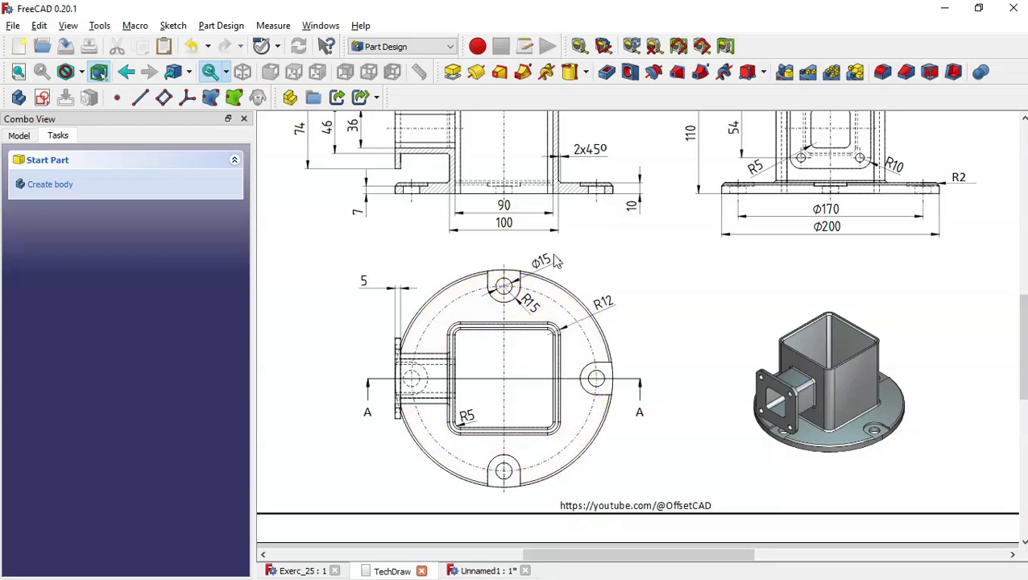
# Round the disc's top circular edge with an R2 fillet of 2 mm radius.
pyautogui.click(476, 573)
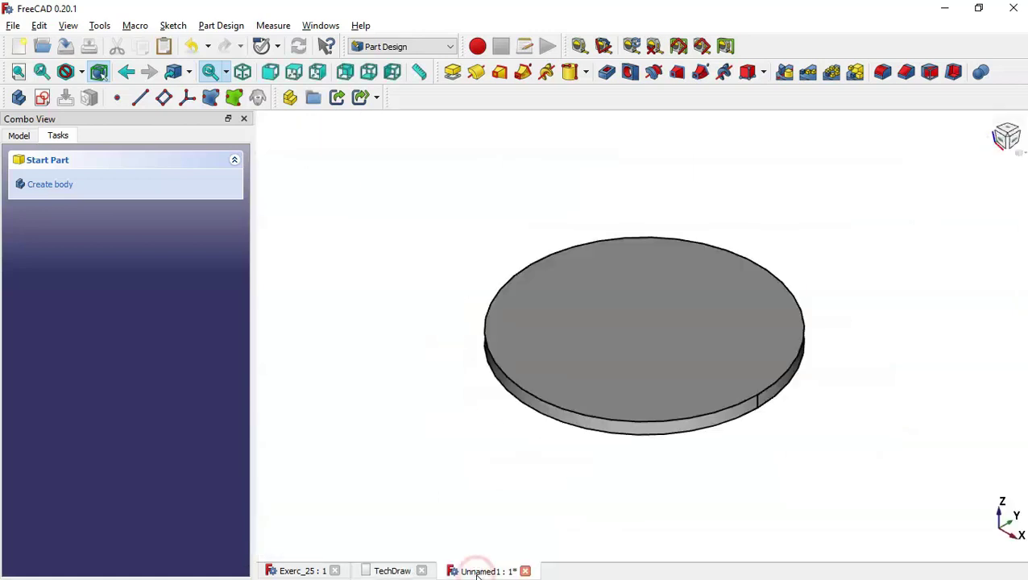
pyautogui.click(693, 419)
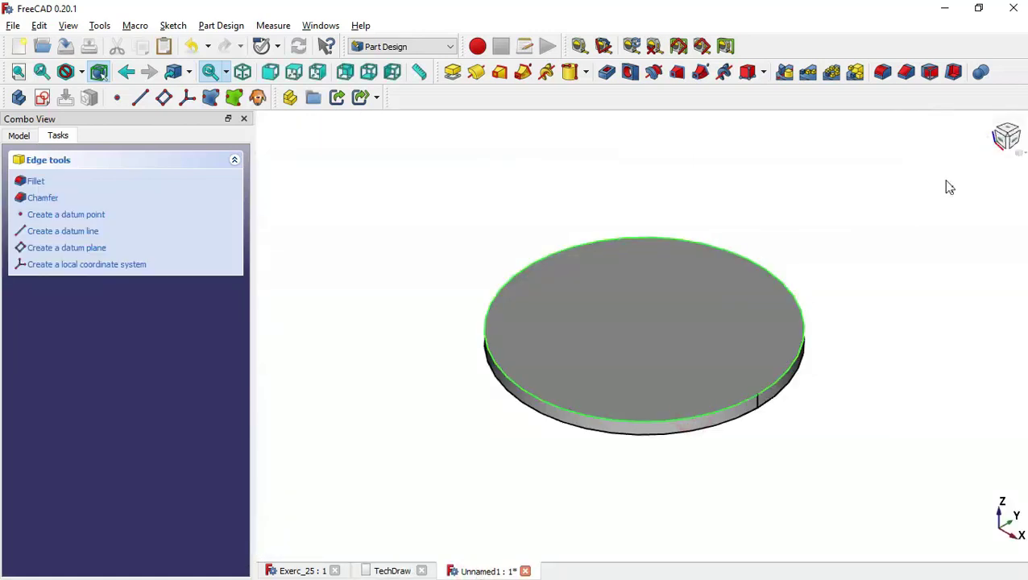
pyautogui.click(882, 73)
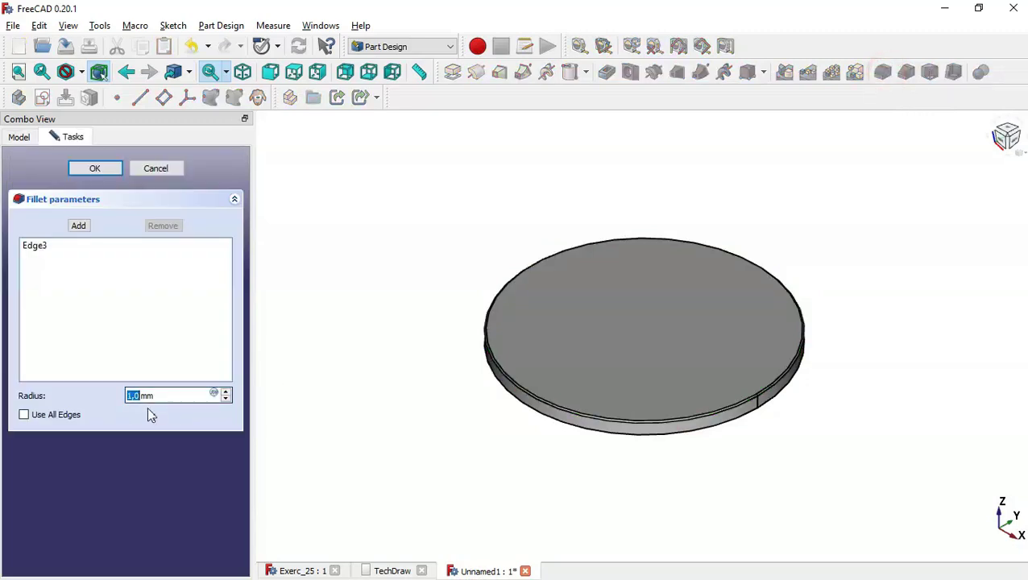
pyautogui.write('2')
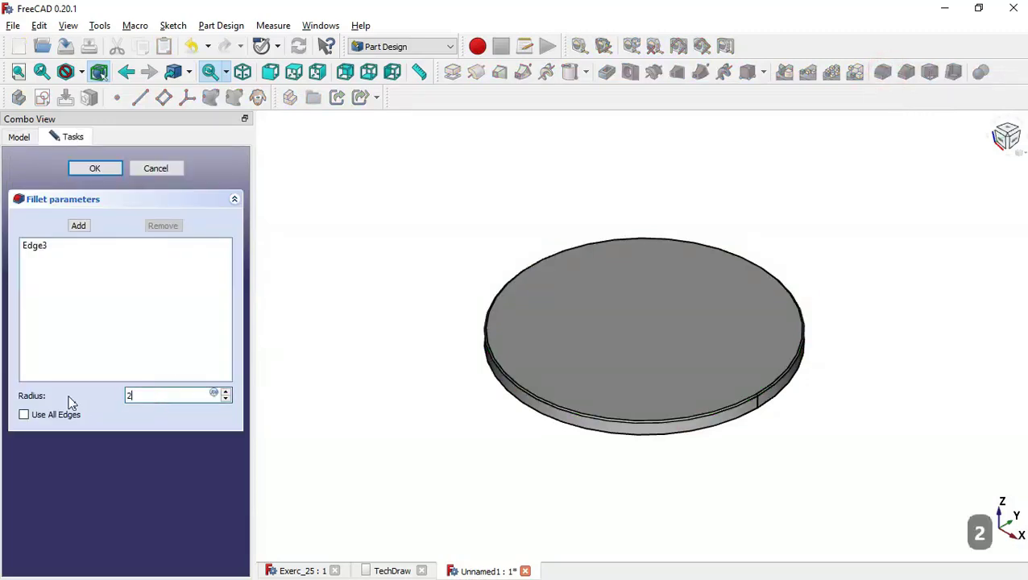
pyautogui.click(96, 168)
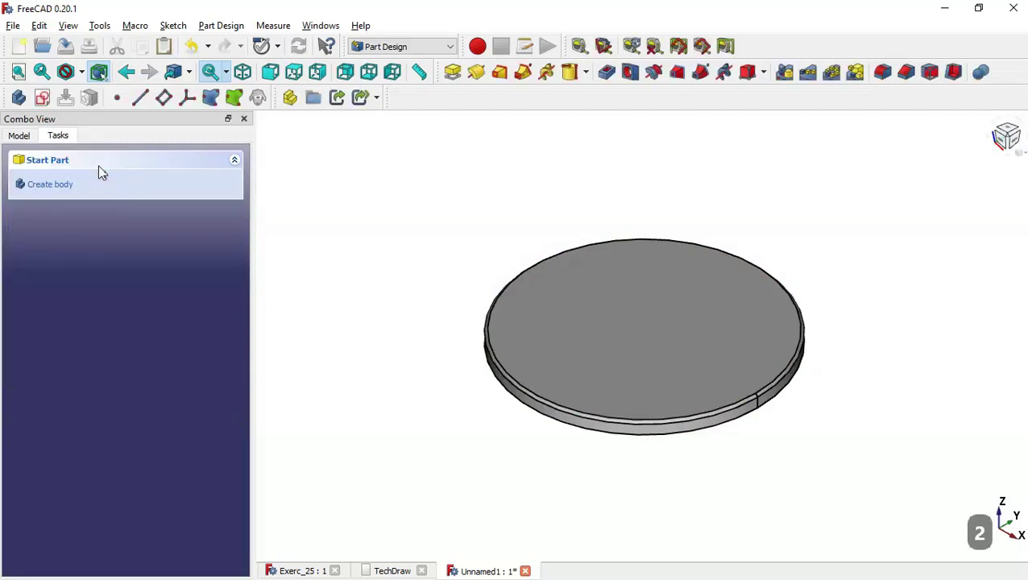
# Start a sketch on the disc's top face and draw a horizontal slot right of centre.
pyautogui.click(593, 312)
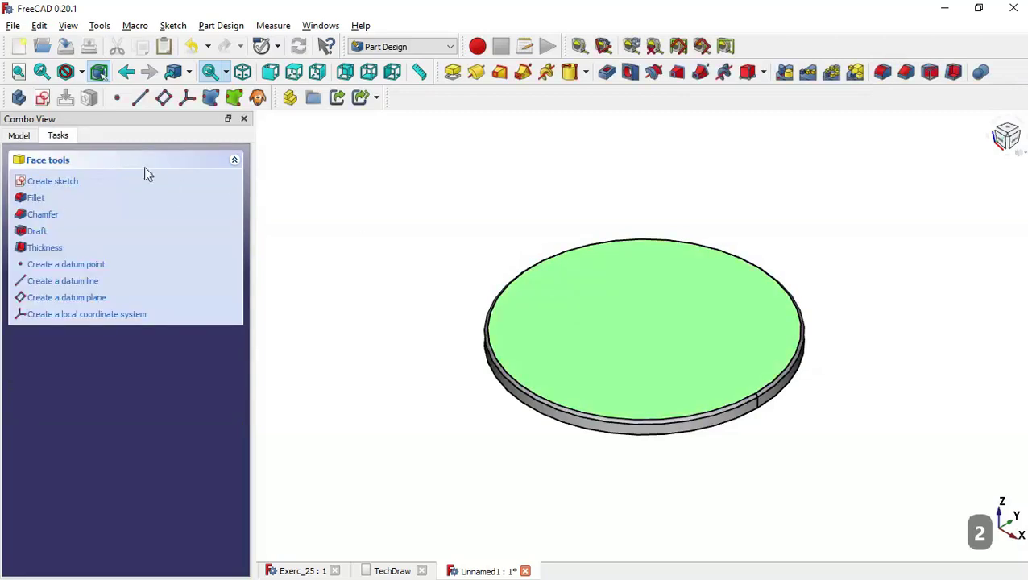
pyautogui.click(42, 98)
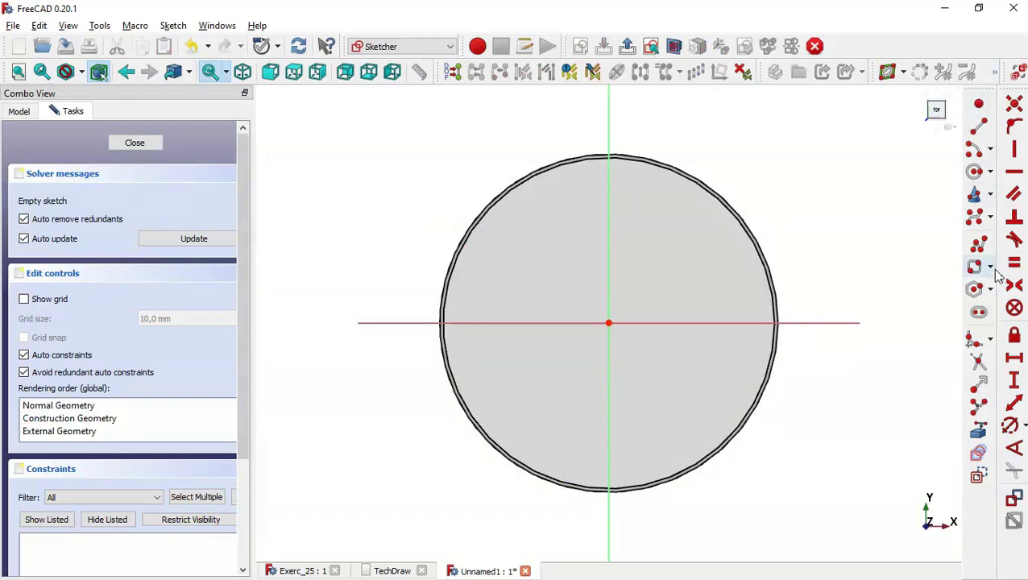
pyautogui.click(979, 315)
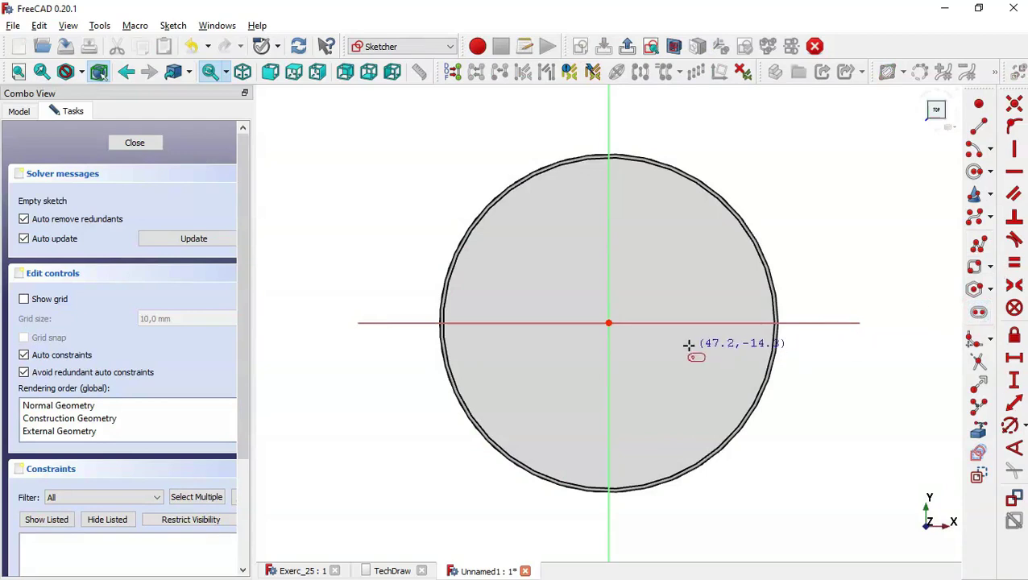
pyautogui.click(714, 322)
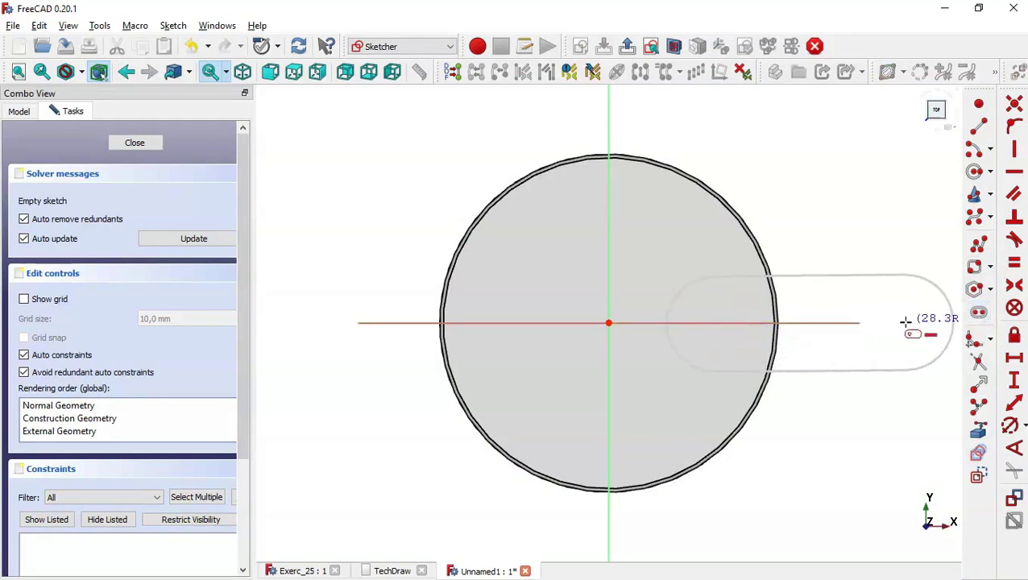
pyautogui.click(905, 323)
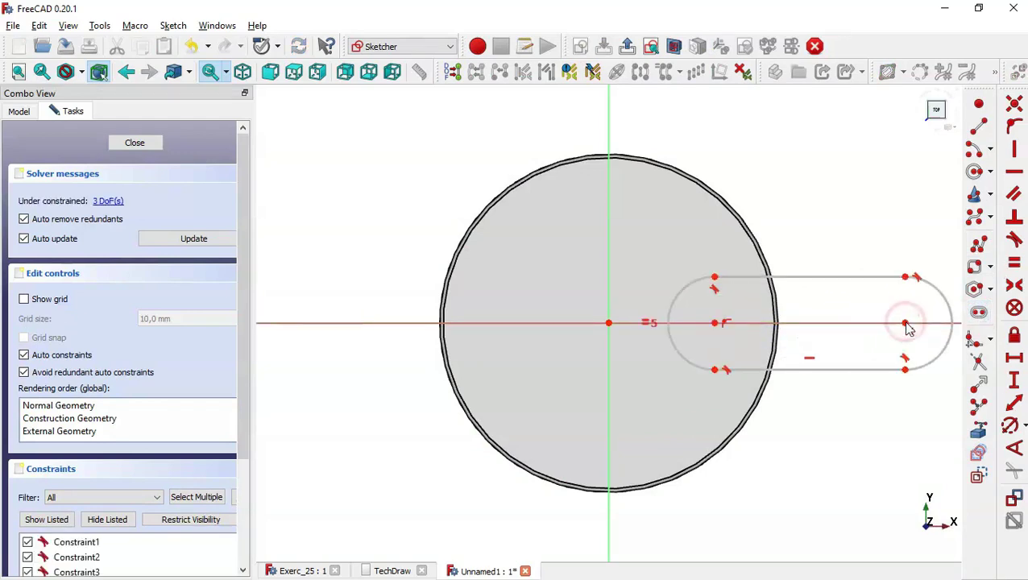
# Draw a small circle centred on the slot's inner end.
pyautogui.click(973, 173)
pyautogui.click(715, 323)
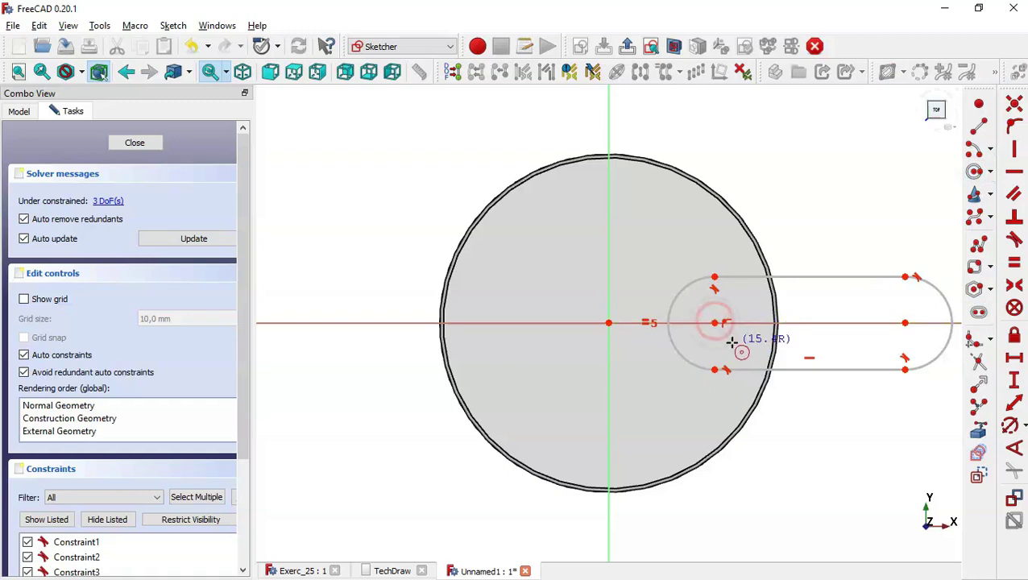
pyautogui.click(735, 345)
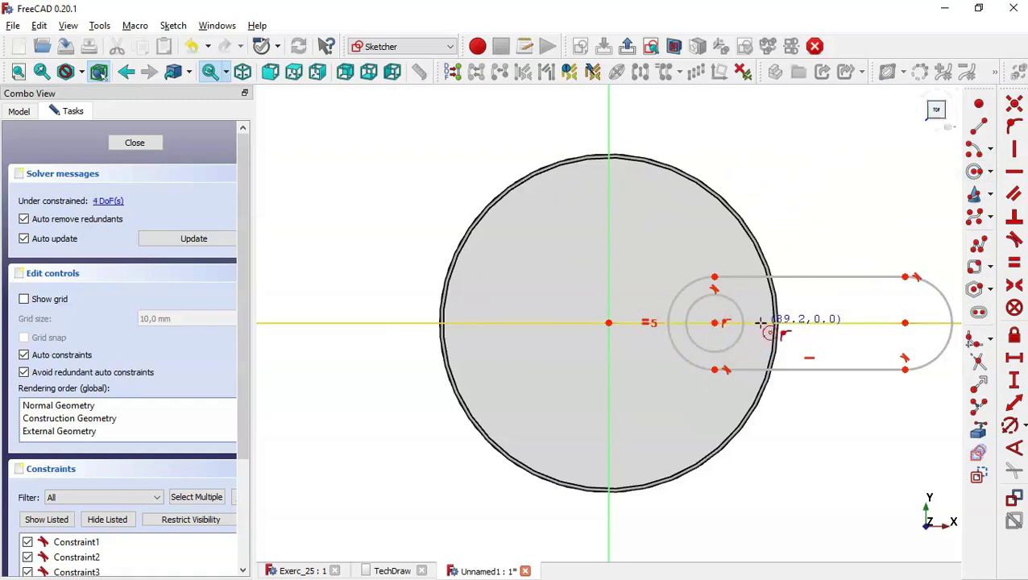
# Constrain the inner circle to Ø15 mm and the slot's inner arc to R15 mm.
pyautogui.click(1010, 427)
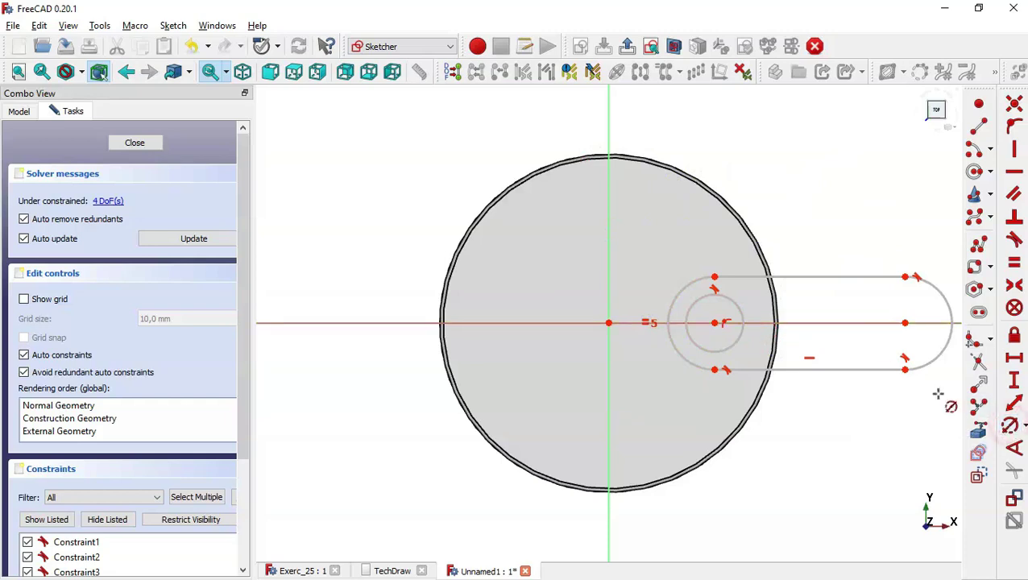
pyautogui.click(740, 320)
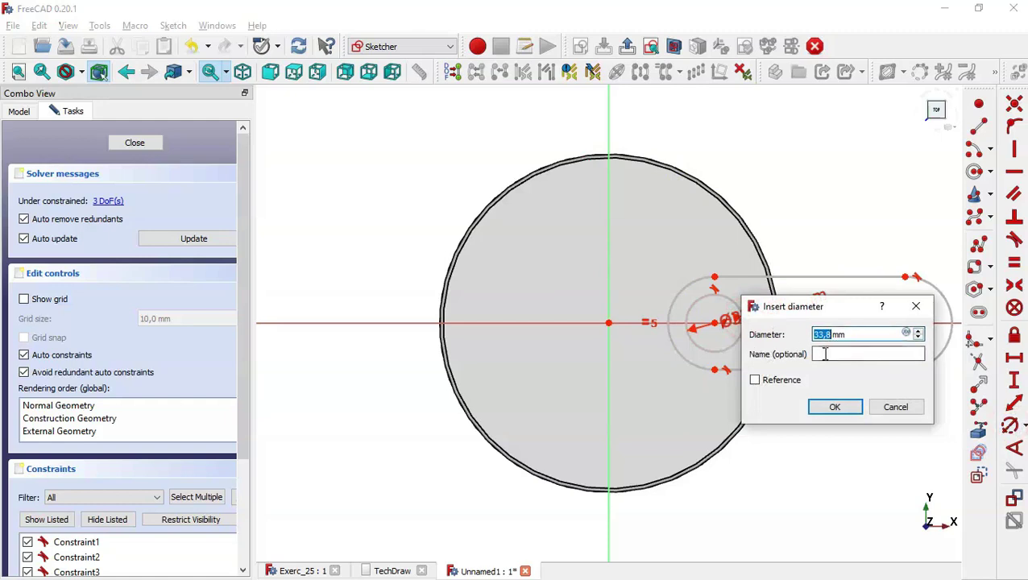
pyautogui.write('15')
pyautogui.press('Return')
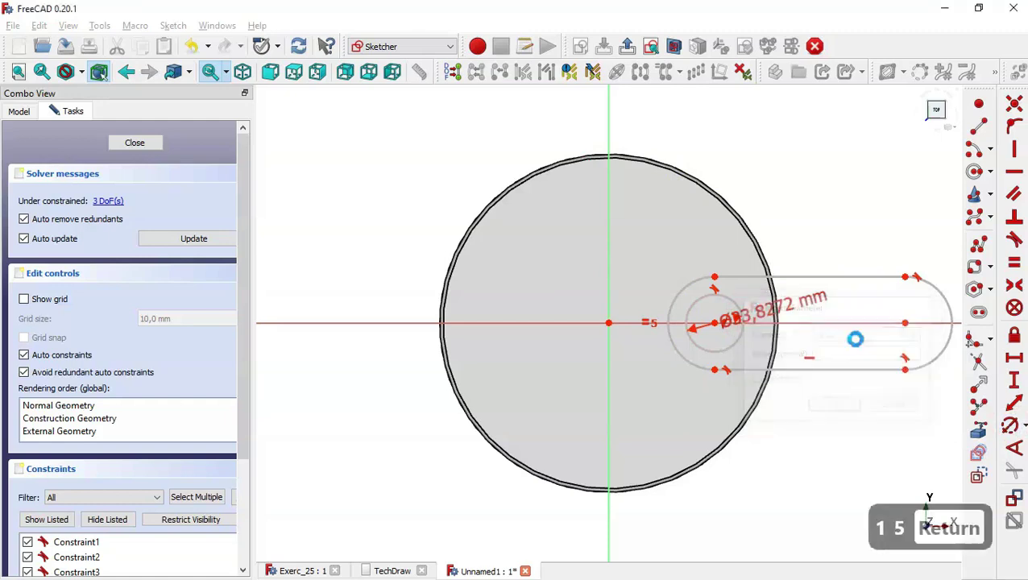
pyautogui.click(691, 280)
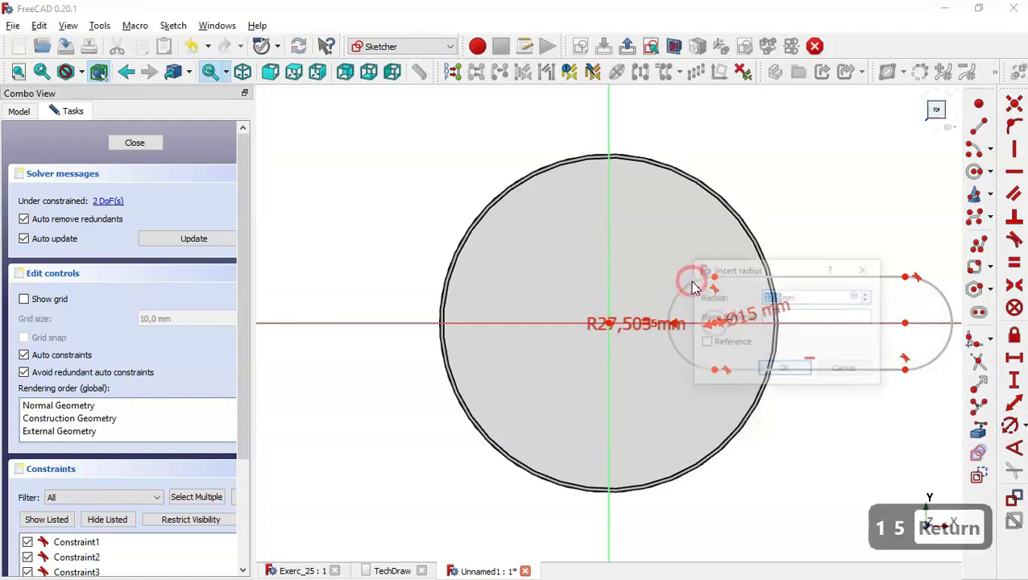
pyautogui.write('15')
pyautogui.press('Return')
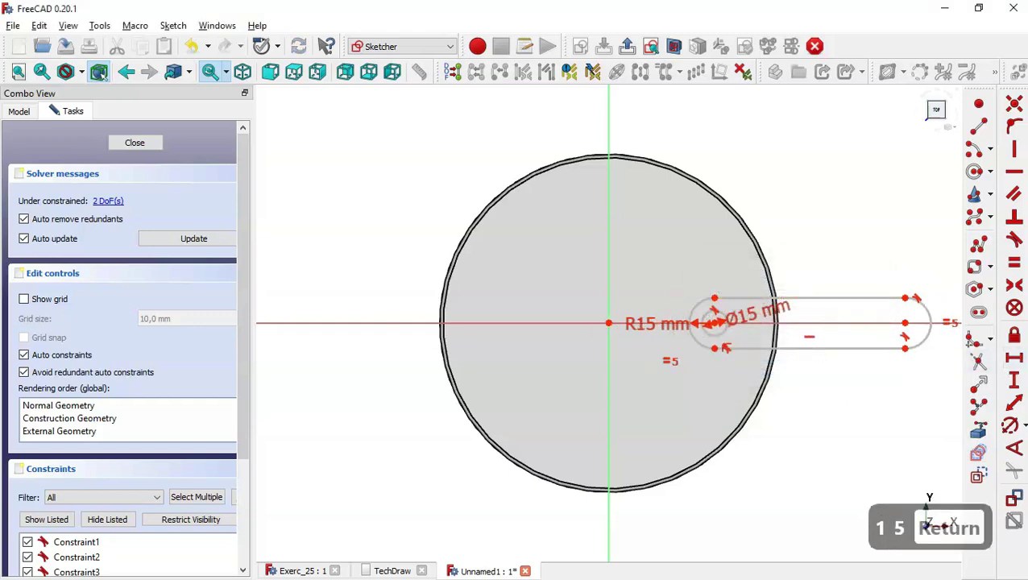
# Set the slot's horizontal offset from the origin to 170/2 (85 mm).
pyautogui.click(1016, 361)
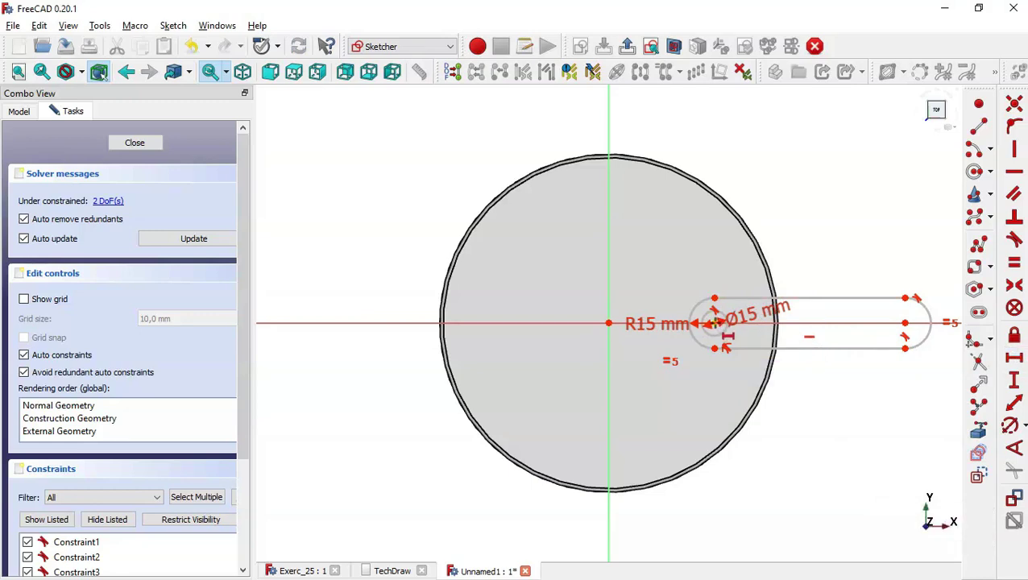
pyautogui.rightClick(716, 326)
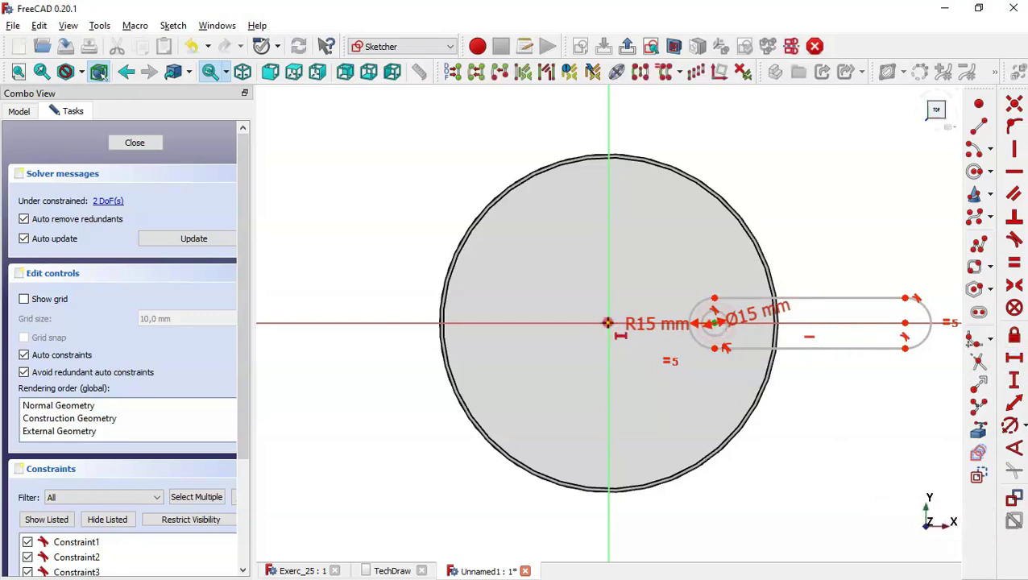
pyautogui.click(608, 323)
pyautogui.press('l')
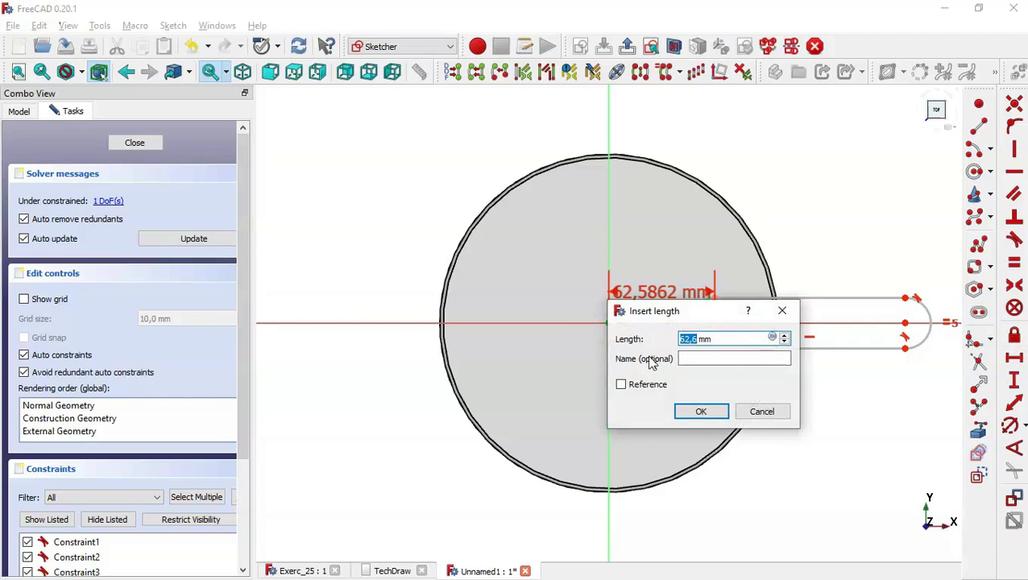
pyautogui.write('170/2')
pyautogui.press('Return')
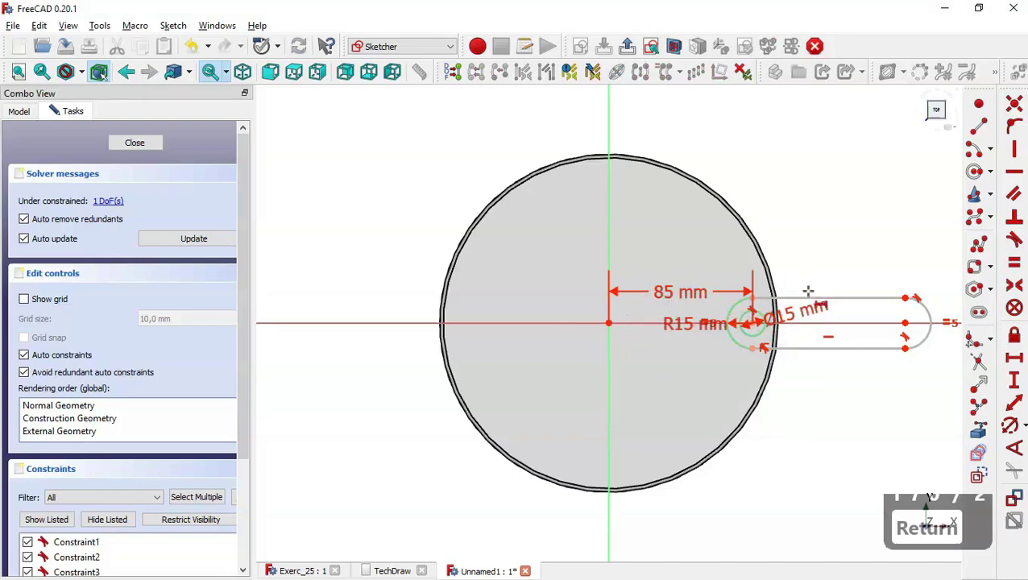
# Pocket the slot sketch into the disc as a counterbore 10-7 mm deep, per the section view.
pyautogui.click(138, 145)
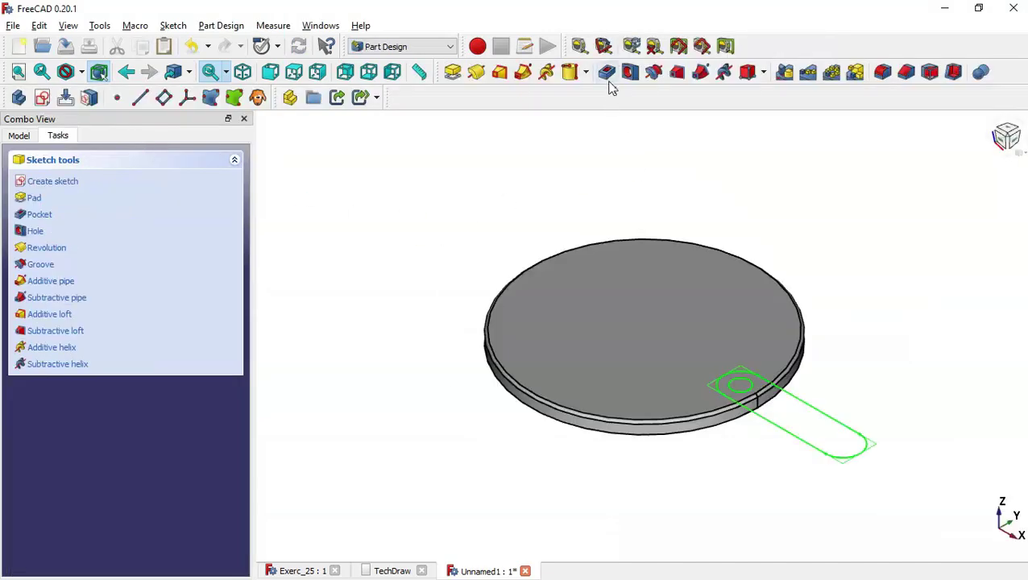
pyautogui.click(608, 72)
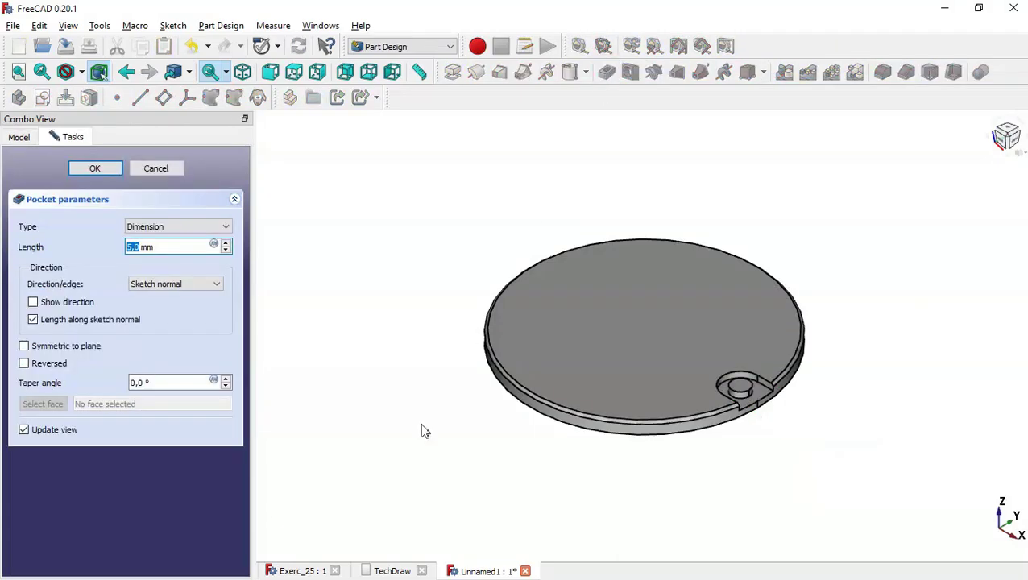
pyautogui.click(394, 571)
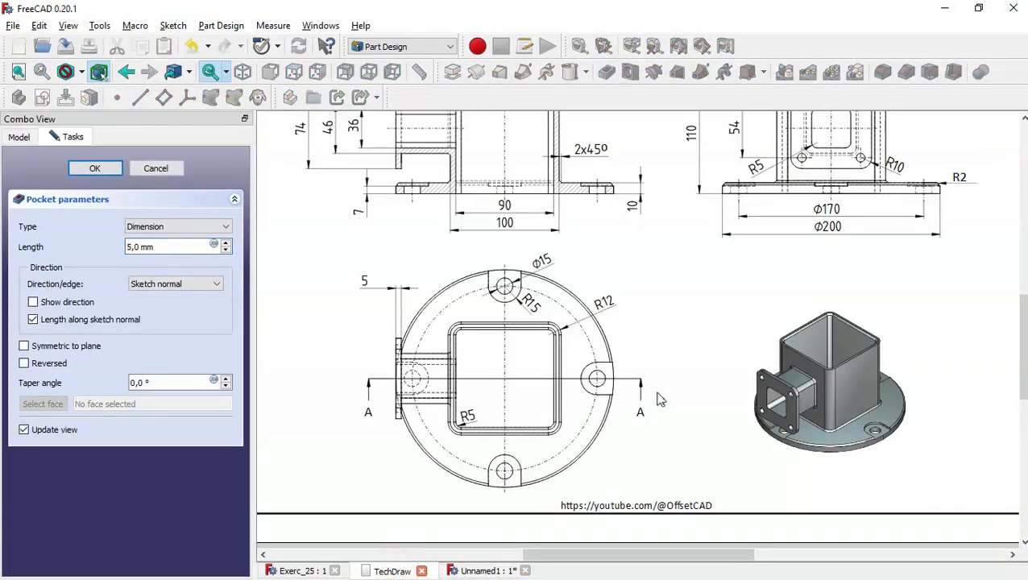
pyautogui.moveTo(658, 367); pyautogui.dragTo(676, 453, button='middle')
pyautogui.scroll(3, 437, 253)
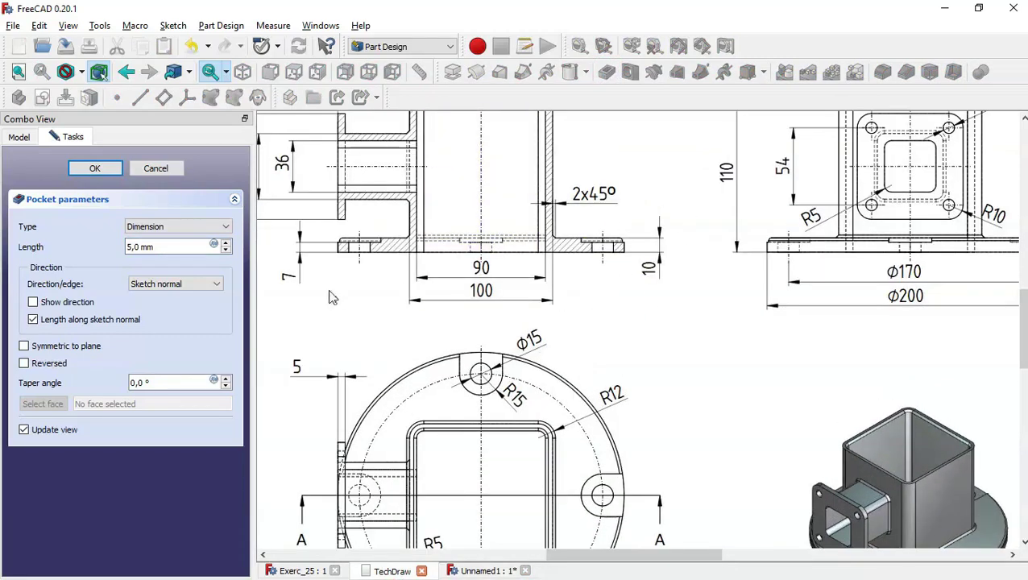
pyautogui.click(480, 569)
pyautogui.moveTo(179, 247); pyautogui.dragTo(41, 245)
pyautogui.write('10-7')
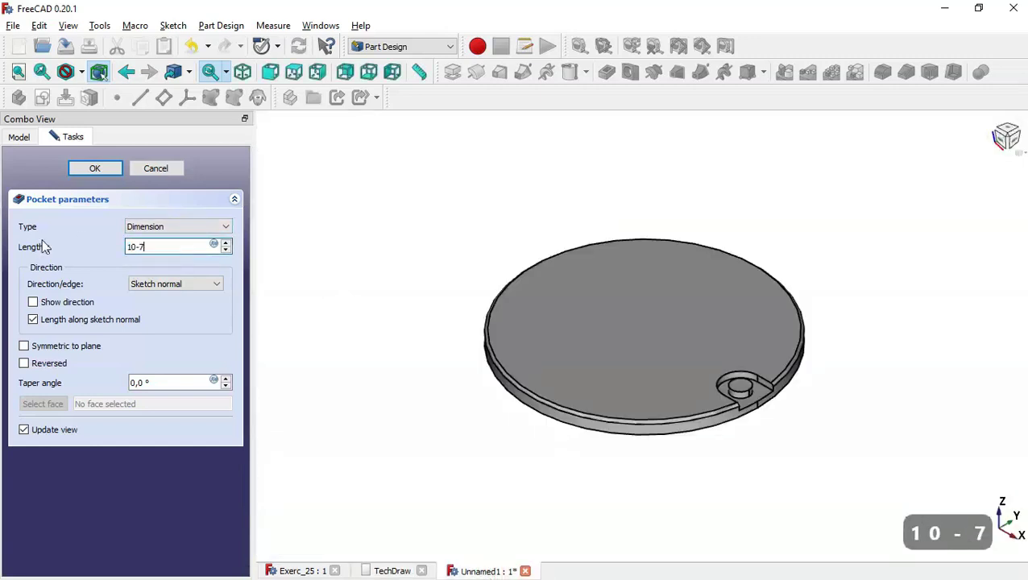
pyautogui.click(311, 253)
pyautogui.click(90, 167)
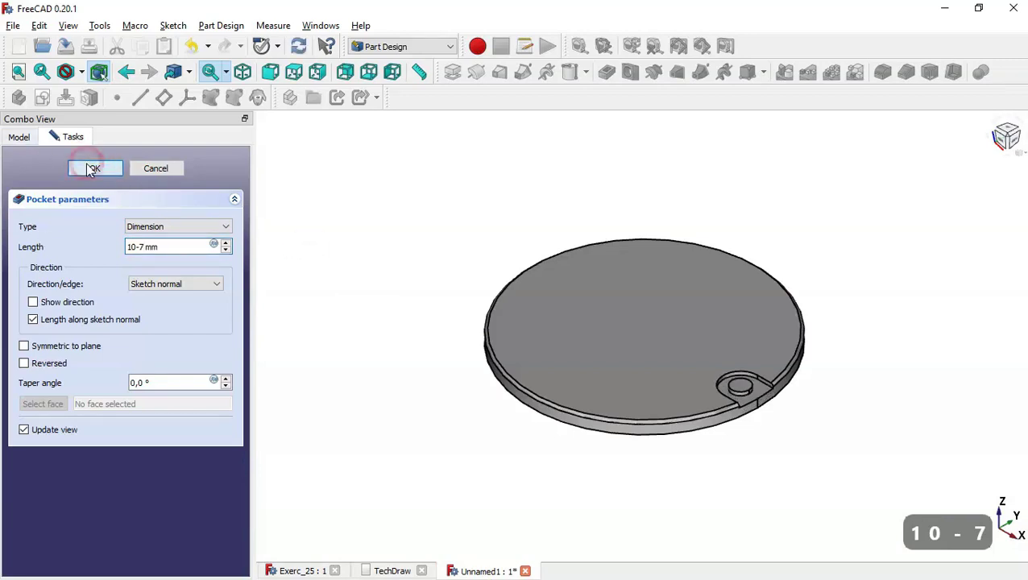
# Pocket the Ø15 hole from the counterbore's bottom face with Through all depth.
pyautogui.click(491, 313)
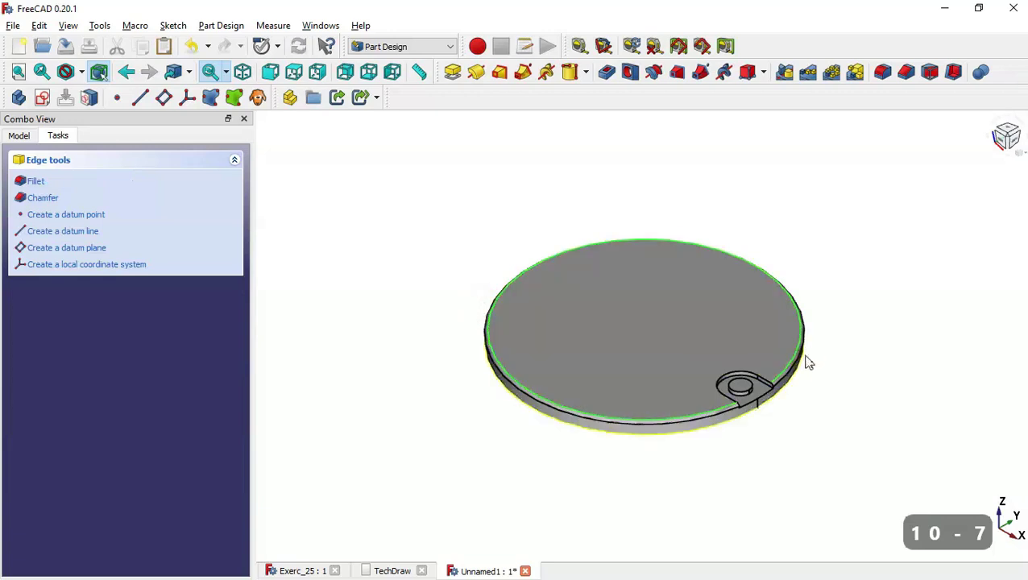
pyautogui.moveTo(864, 387); pyautogui.dragTo(852, 413)
pyautogui.click(852, 415)
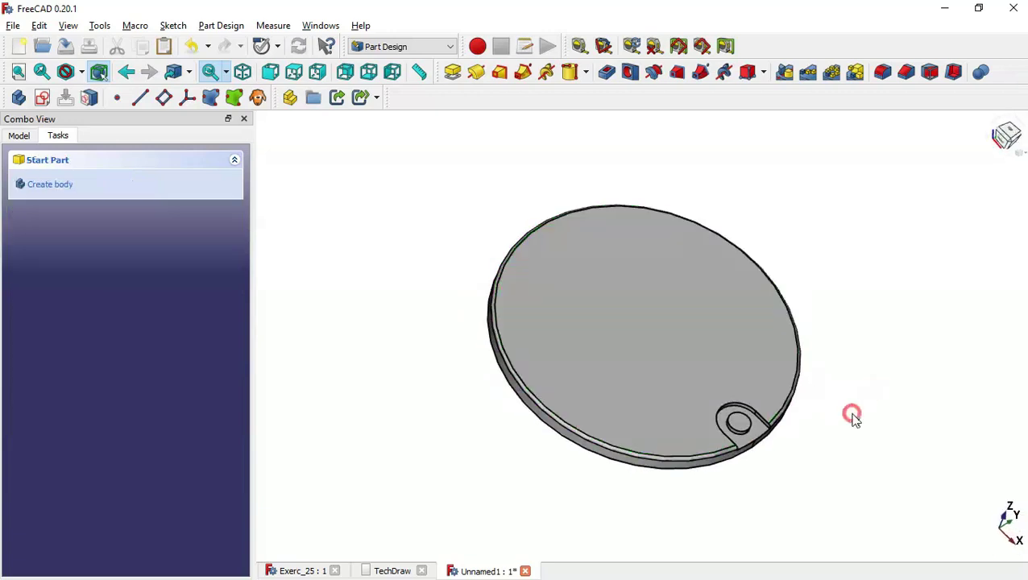
pyautogui.click(738, 425)
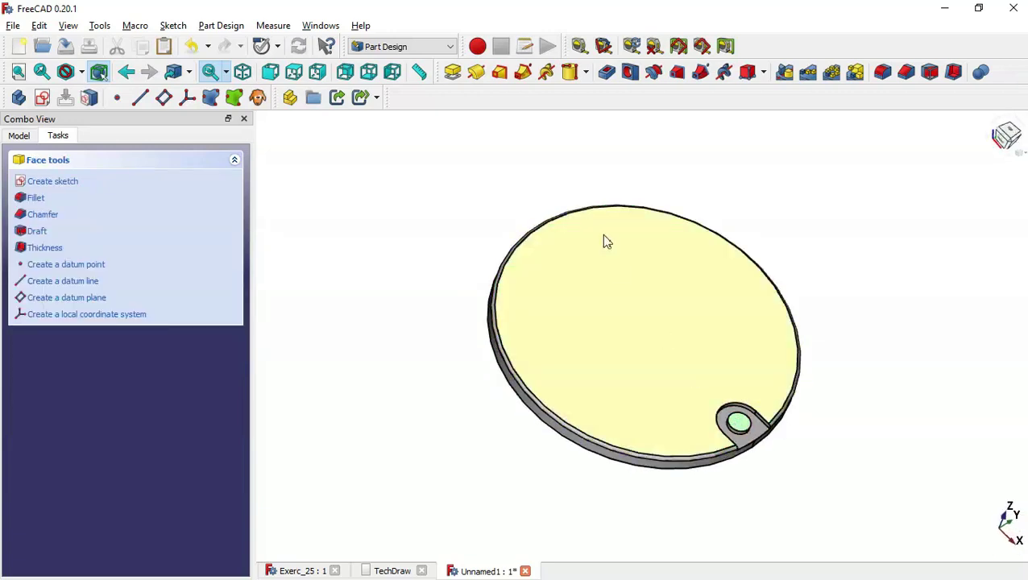
pyautogui.click(604, 74)
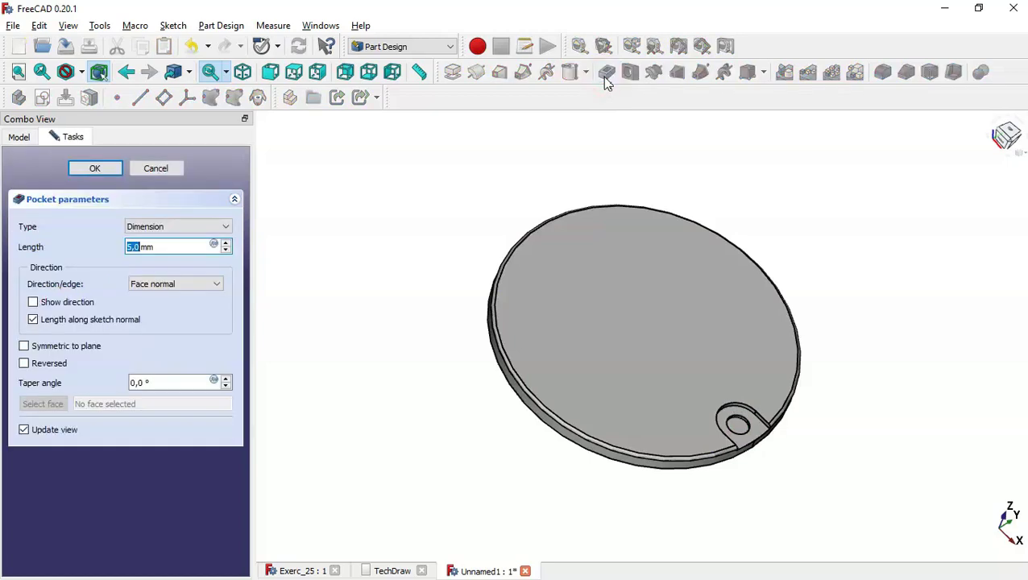
pyautogui.click(211, 228)
pyautogui.click(172, 249)
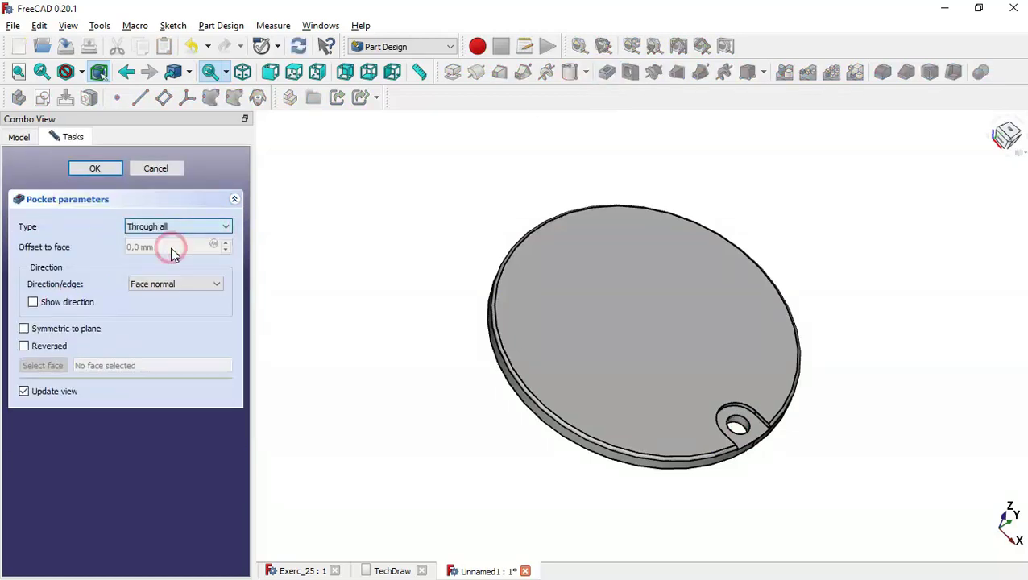
pyautogui.click(94, 169)
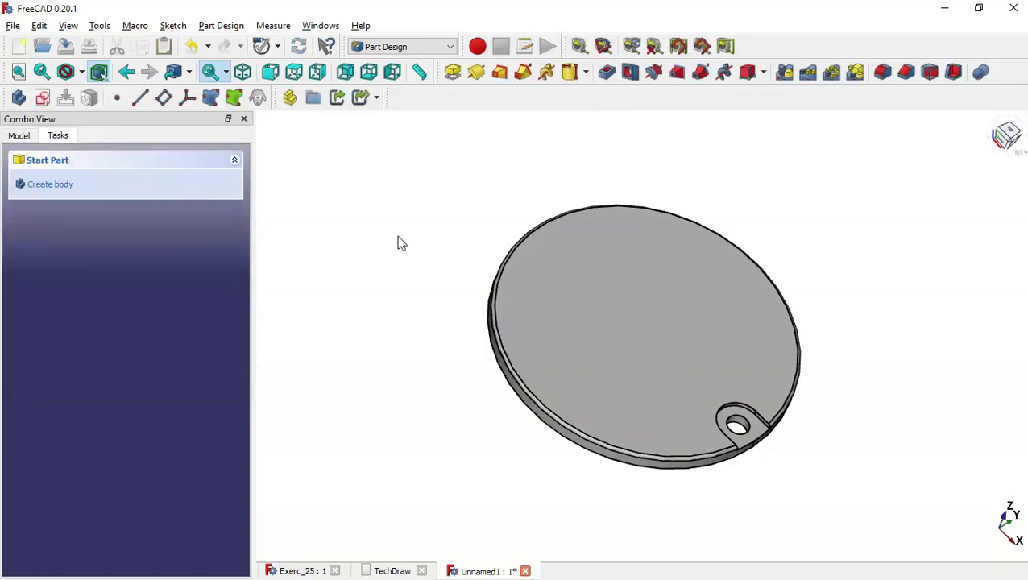
pyautogui.click(398, 236)
pyautogui.press('Home')
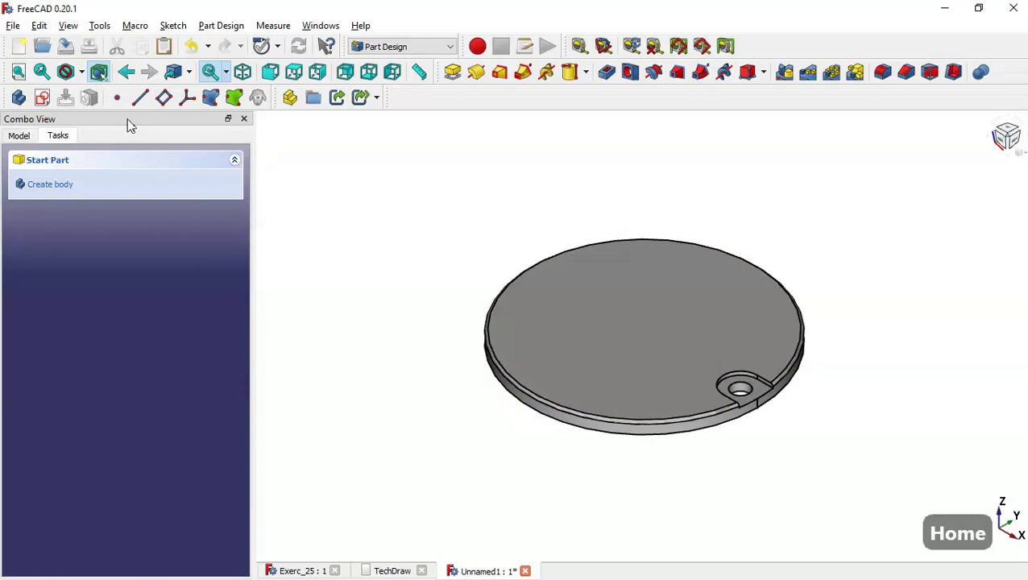
# Polar-pattern Pocket and Pocket001 around the Z axis with 4 occurrences over 360°.
pyautogui.click(18, 136)
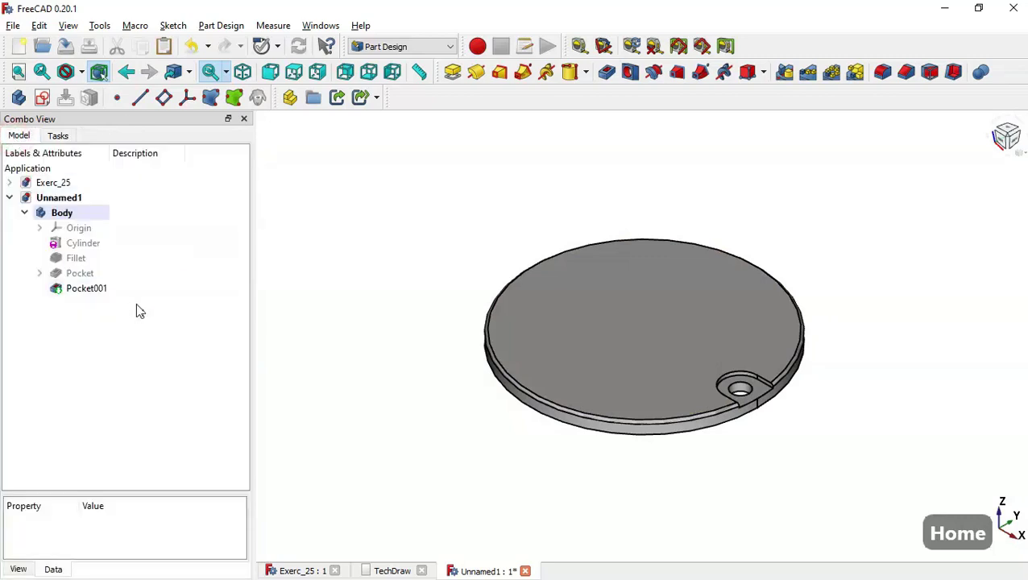
pyautogui.click(107, 290)
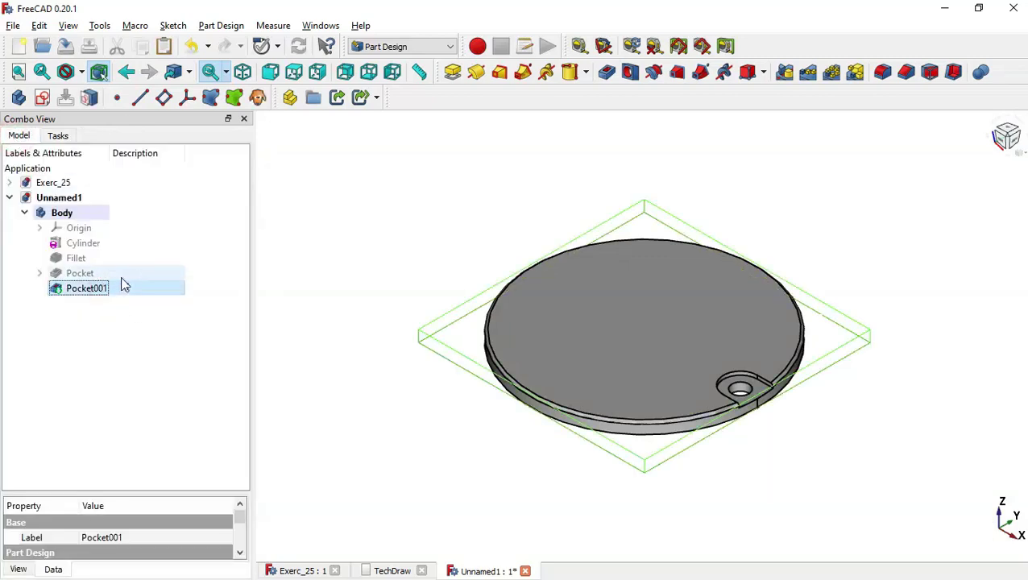
pyautogui.keyDown('ctrl'); pyautogui.click(145, 276); pyautogui.keyUp('ctrl')
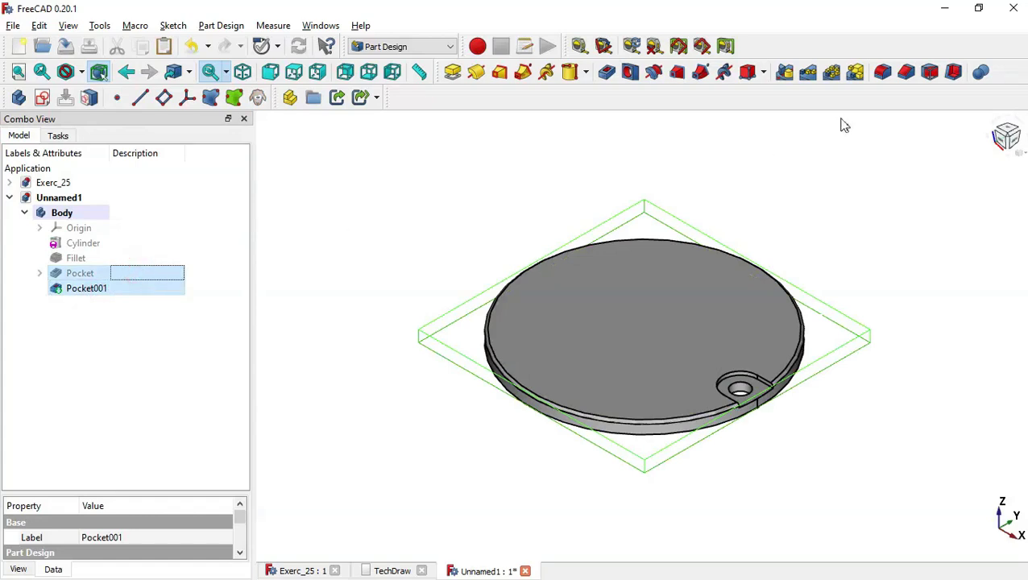
pyautogui.click(834, 73)
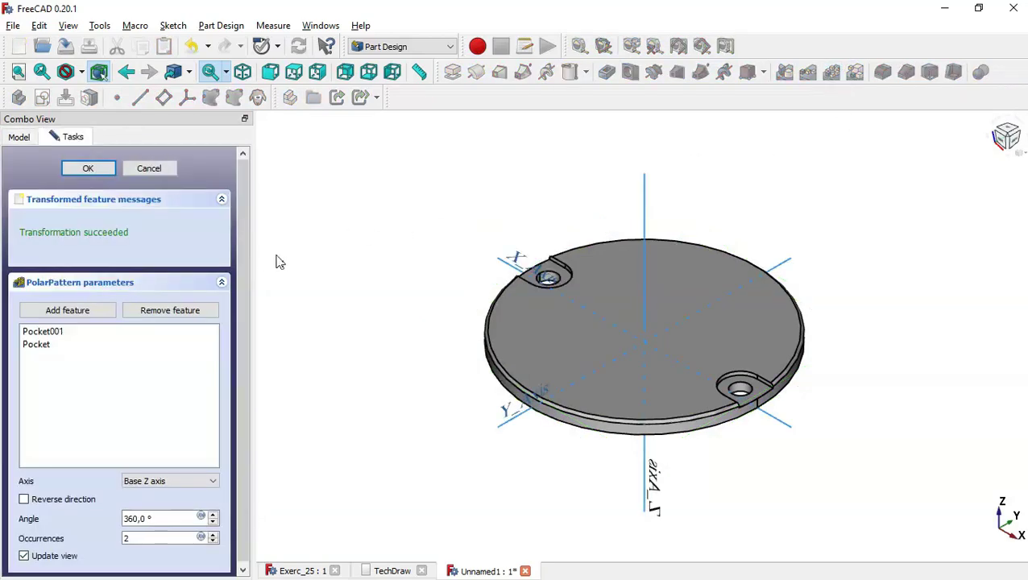
pyautogui.click(243, 246)
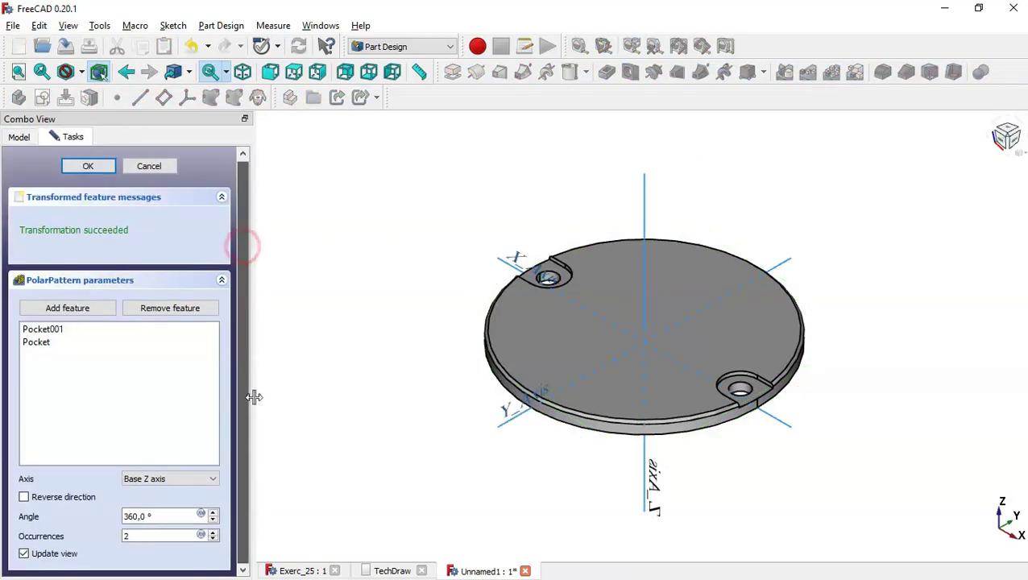
pyautogui.doubleClick(169, 536)
pyautogui.write('4')
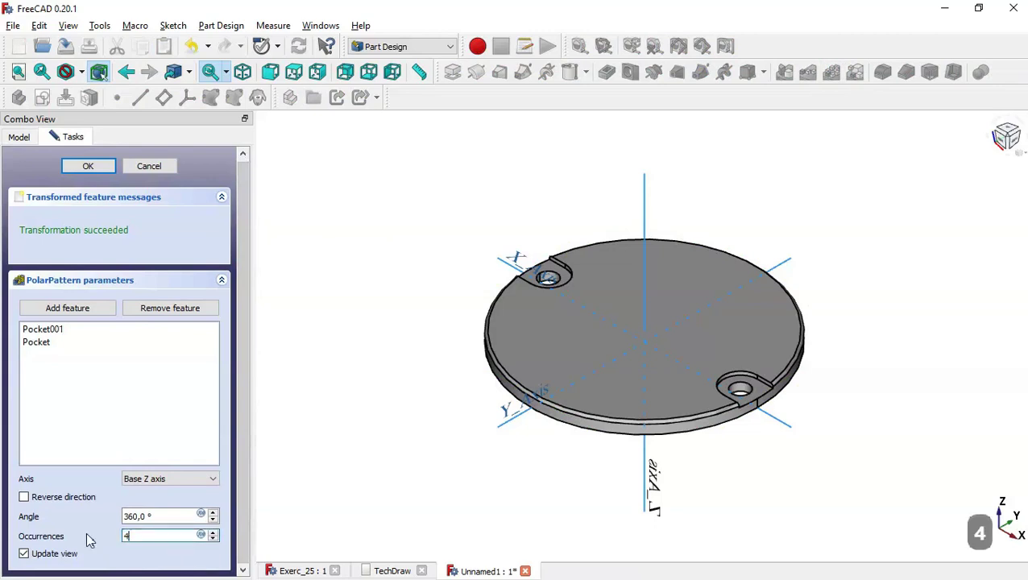
pyautogui.click(88, 166)
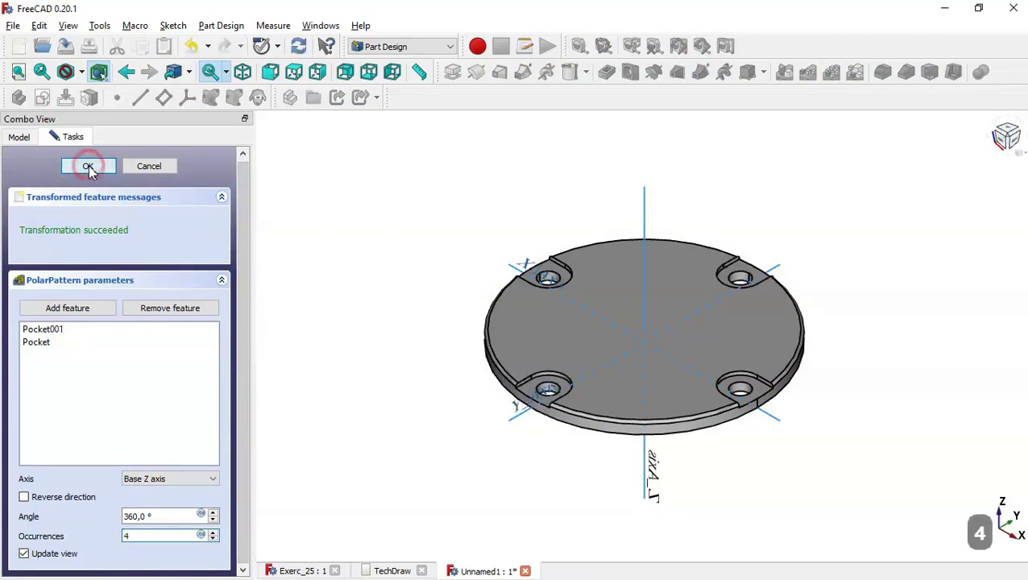